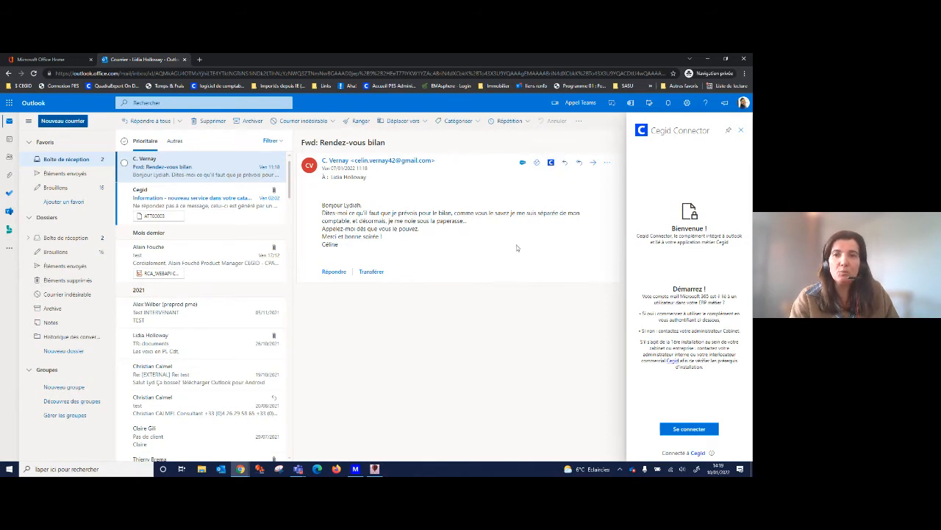
Sign in to Cegid Connector from the open message and open the CV BOX client record among the sender's matching records.
left_click(689, 431)
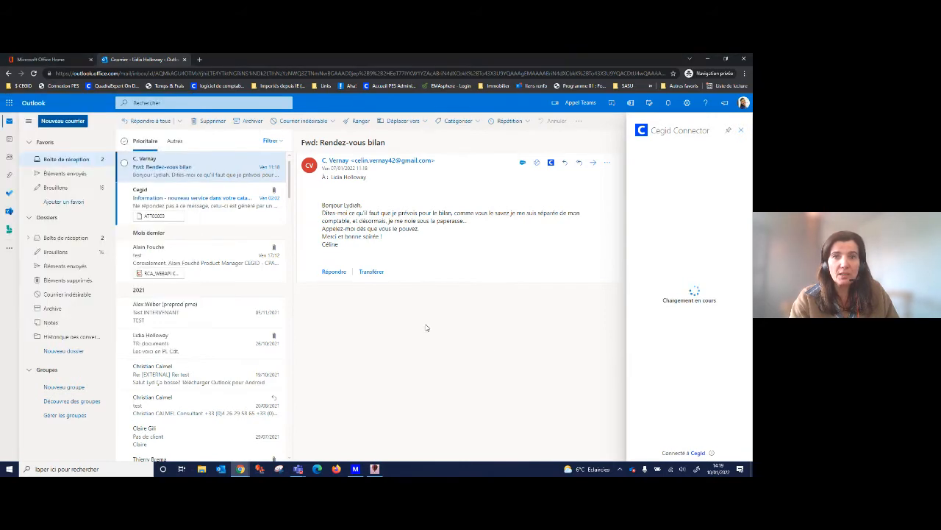
left_click(639, 301)
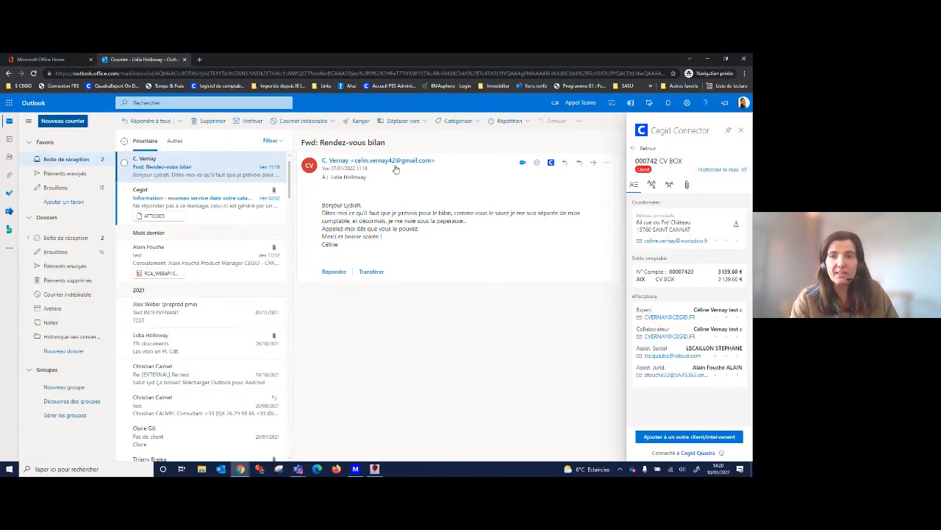
left_click(648, 149)
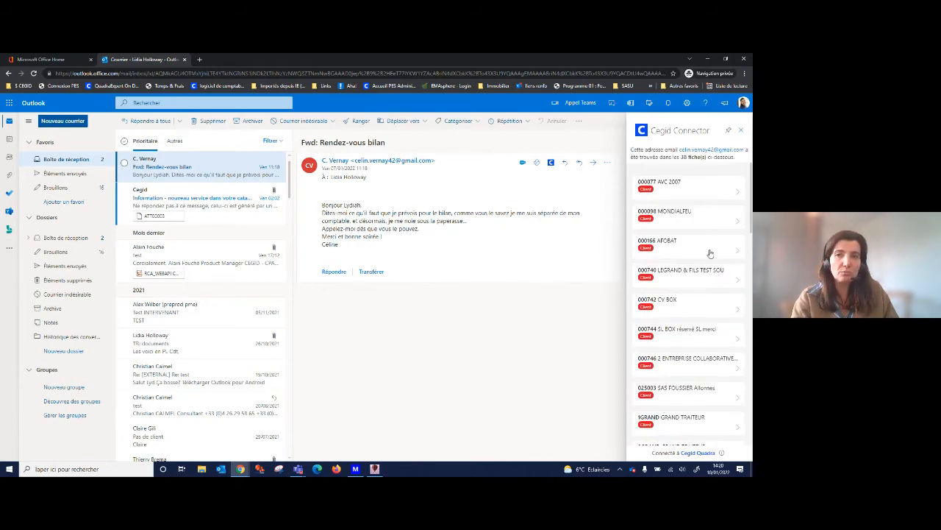
left_click(667, 307)
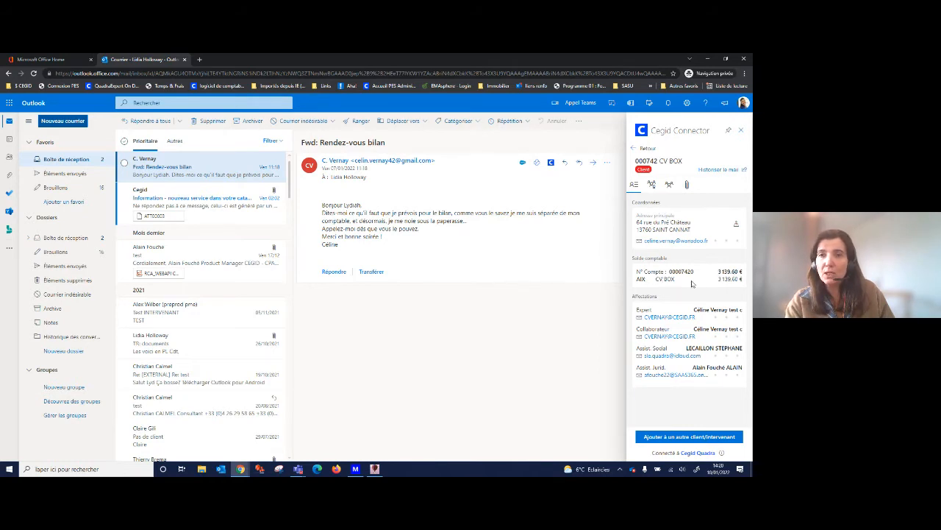
Review the CV BOX record's list of contacts, its list of intervenants and the message's attachments.
left_click(653, 186)
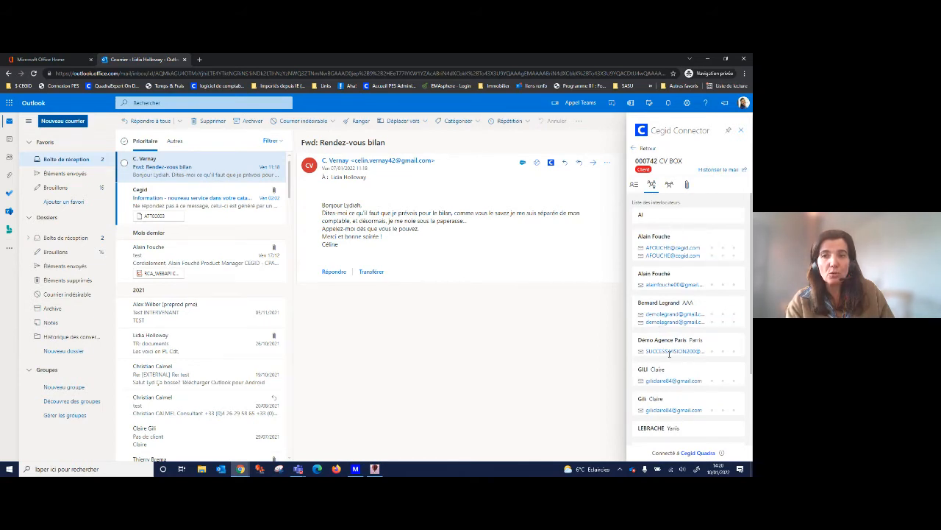
left_click(670, 185)
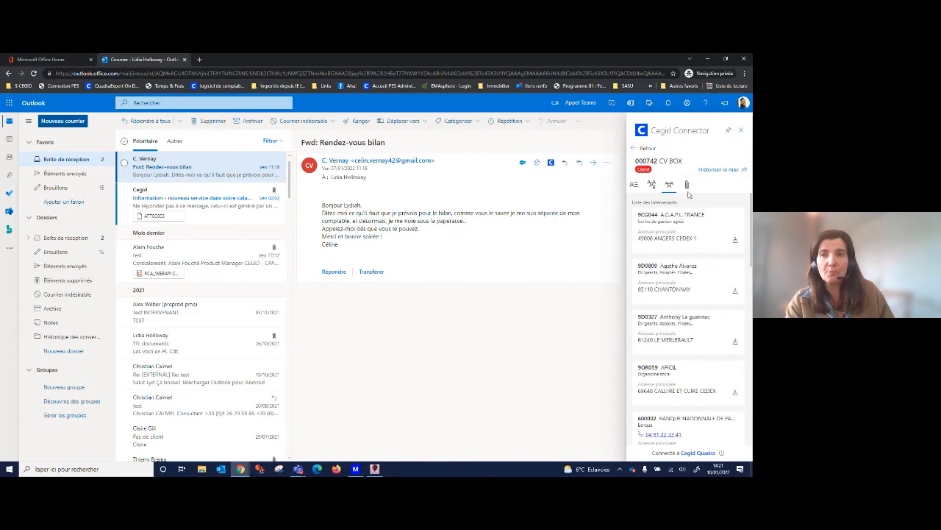
left_click(687, 186)
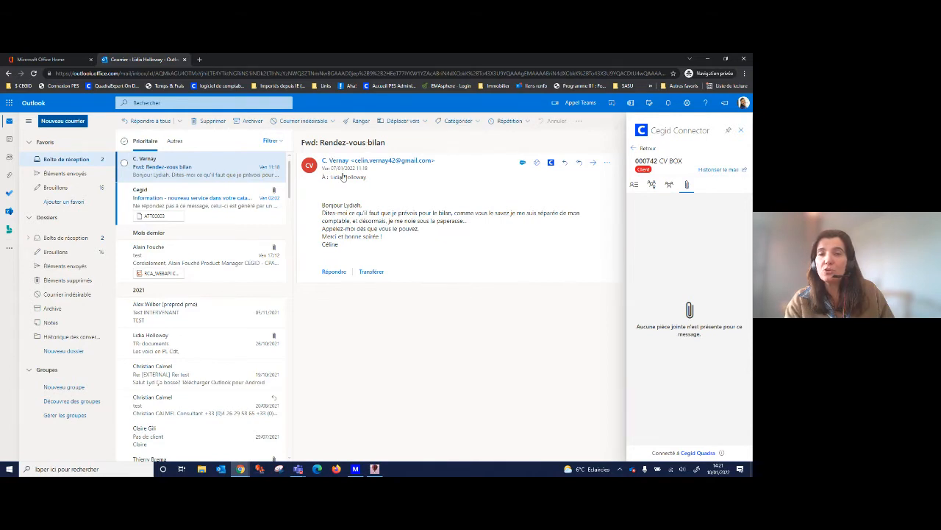
Start a new email and add the suggested contact as its recipient.
mouse_move(343, 178)
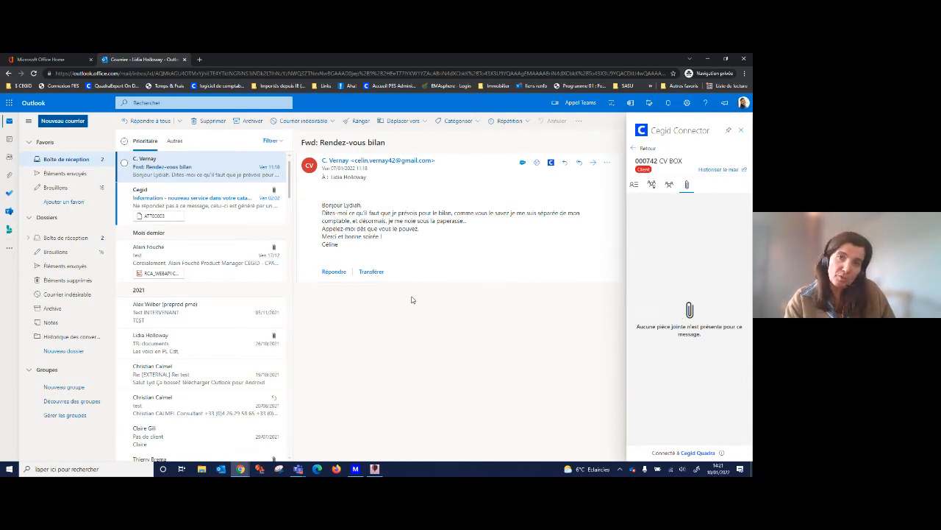
left_click(57, 122)
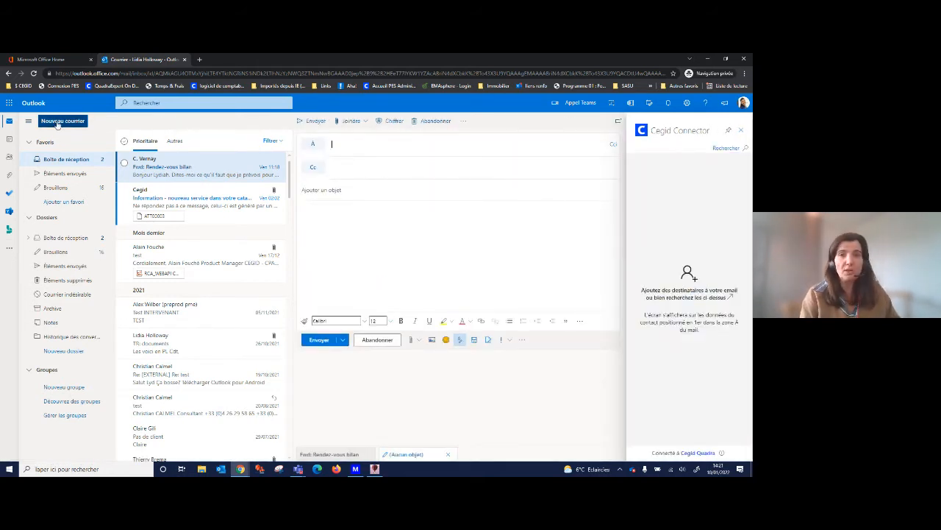
type("gil")
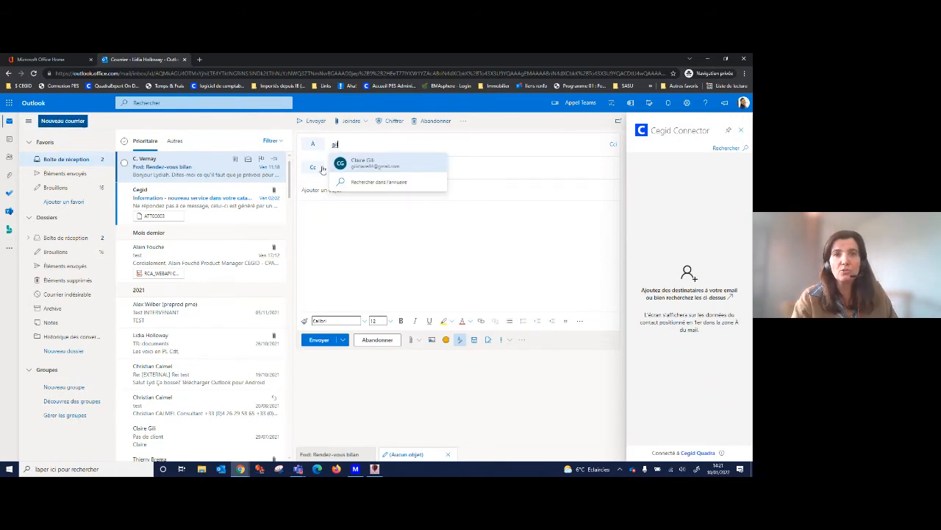
left_click(377, 163)
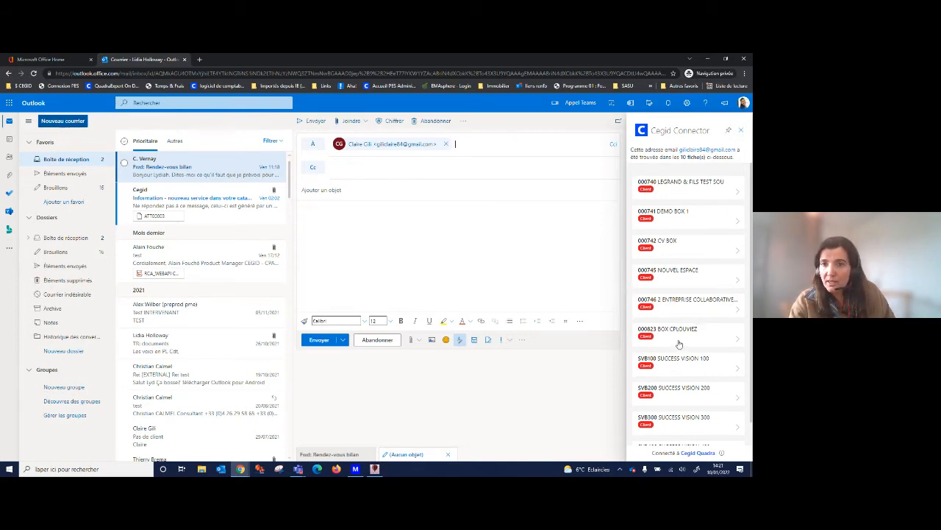
Open the recipient's SUCCESS VISION 100 client record and browse its GED documents with "Fiche client" as the source.
left_click(677, 367)
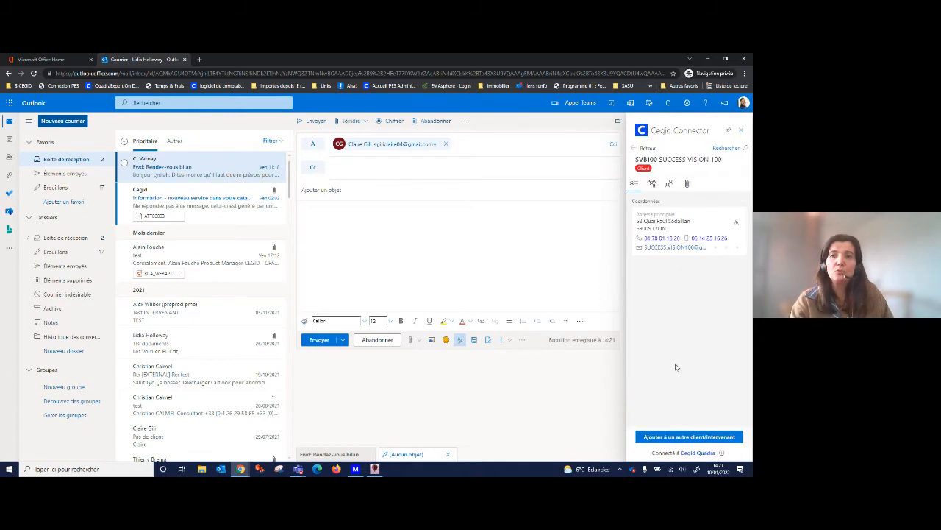
left_click(689, 185)
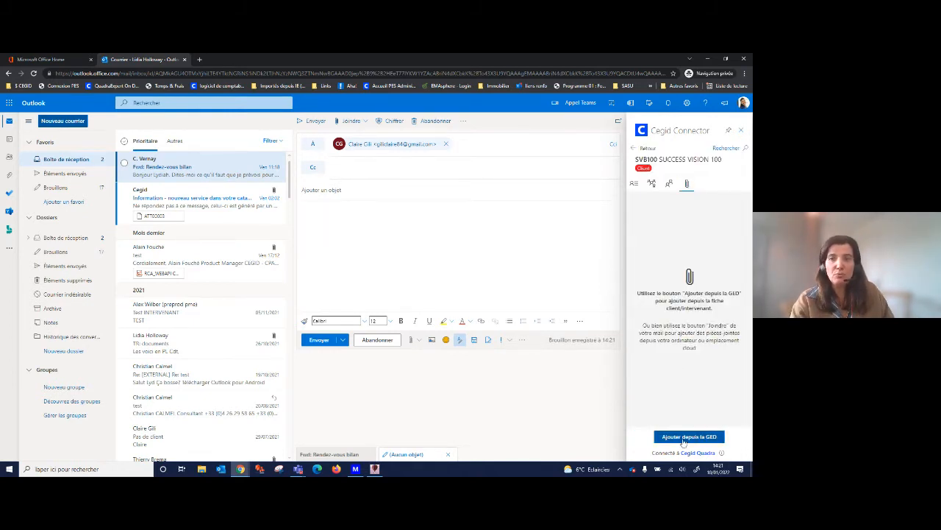
left_click(685, 439)
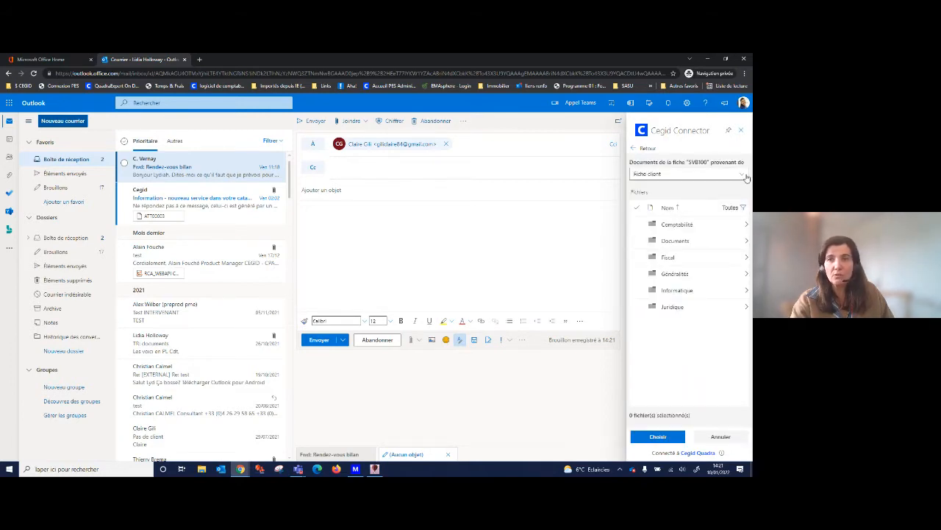
left_click(744, 178)
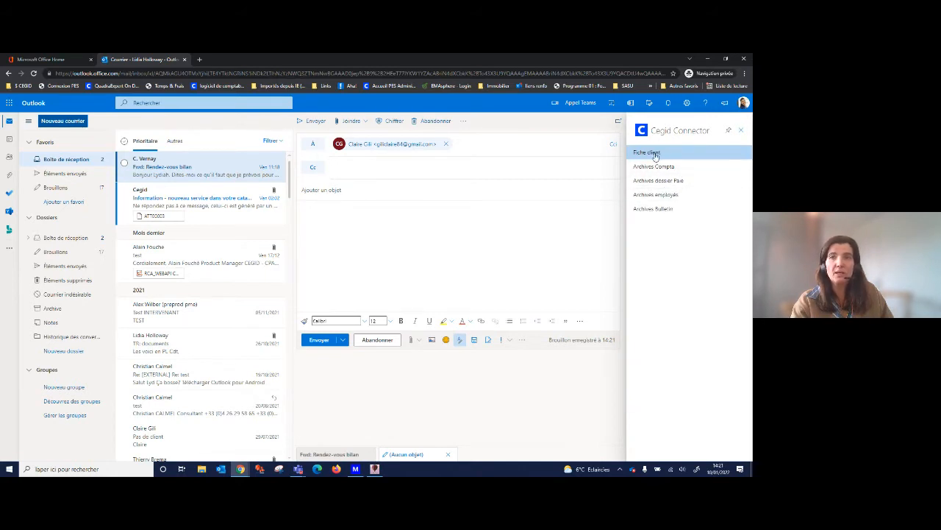
left_click(655, 153)
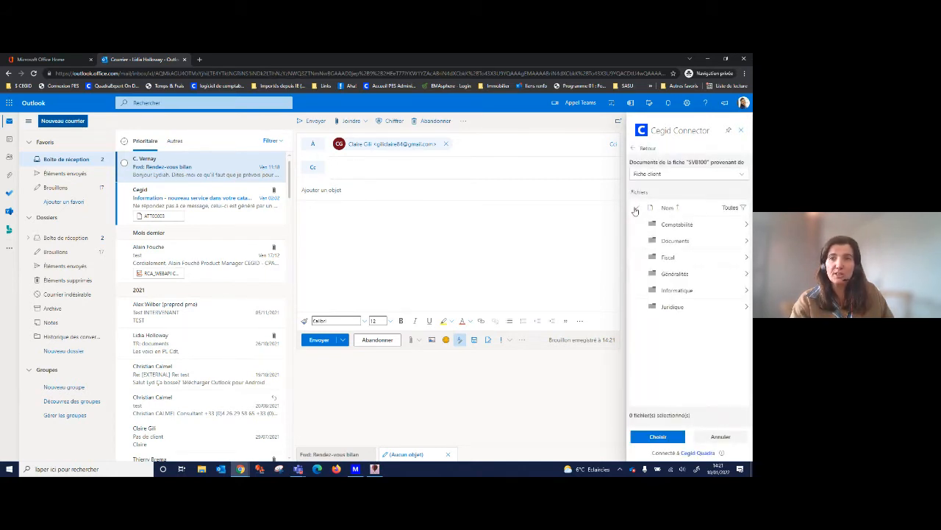
Choose the "kbis SODACO" file from the Juridique > Extrait K Bis folder as an attachment for the email.
left_click(685, 308)
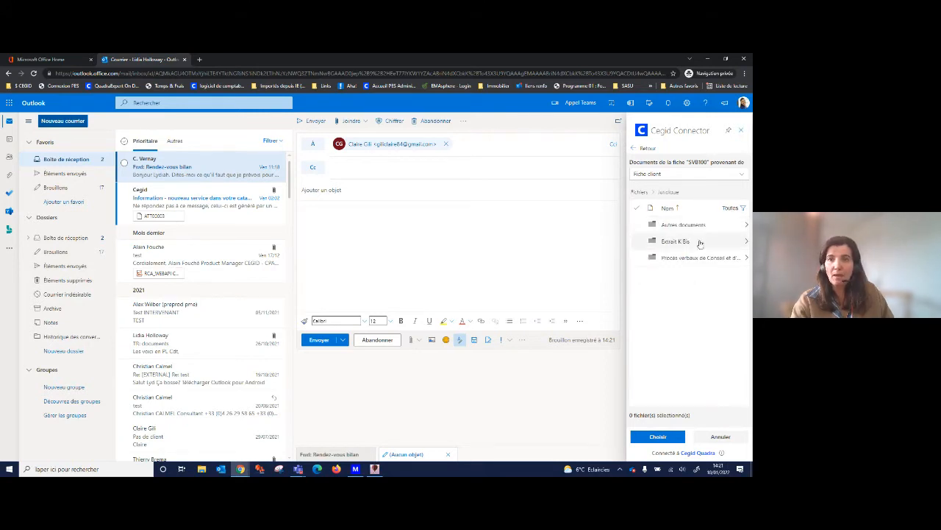
left_click(700, 242)
left_click(665, 225)
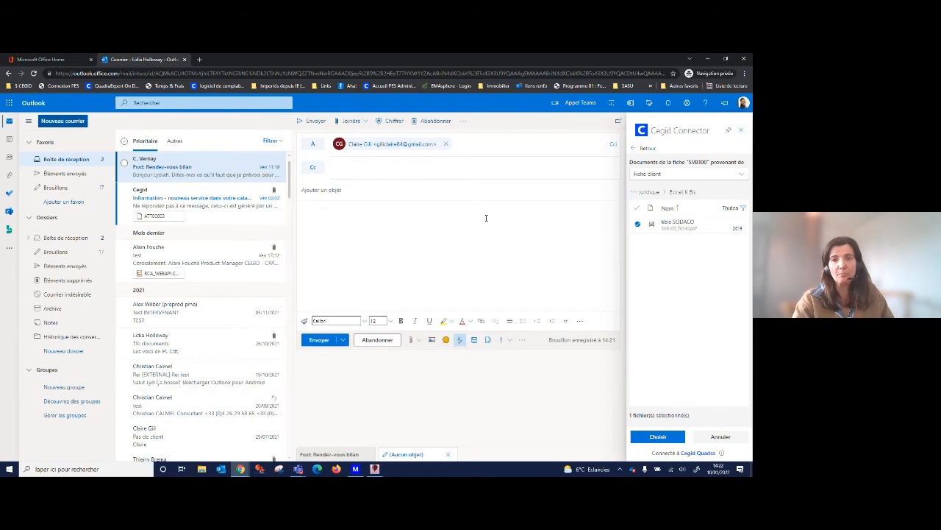
left_click(655, 436)
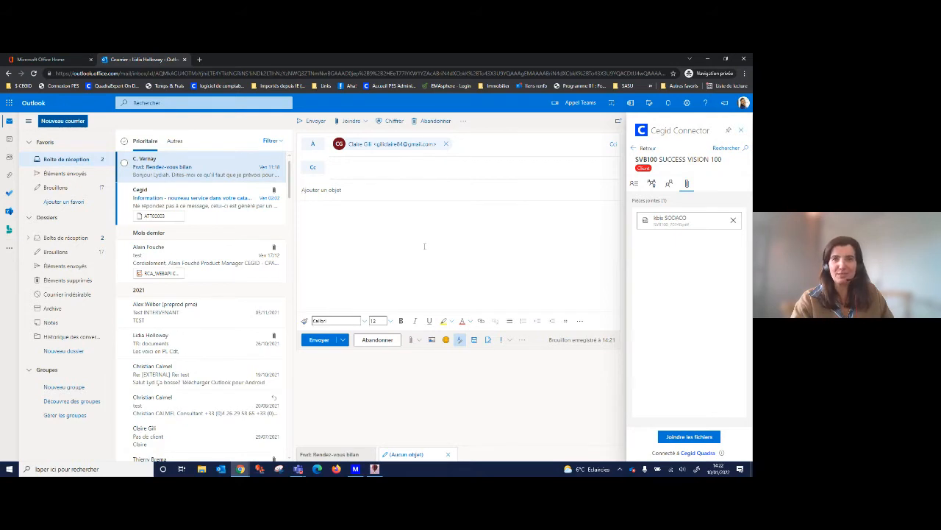
left_click(330, 57)
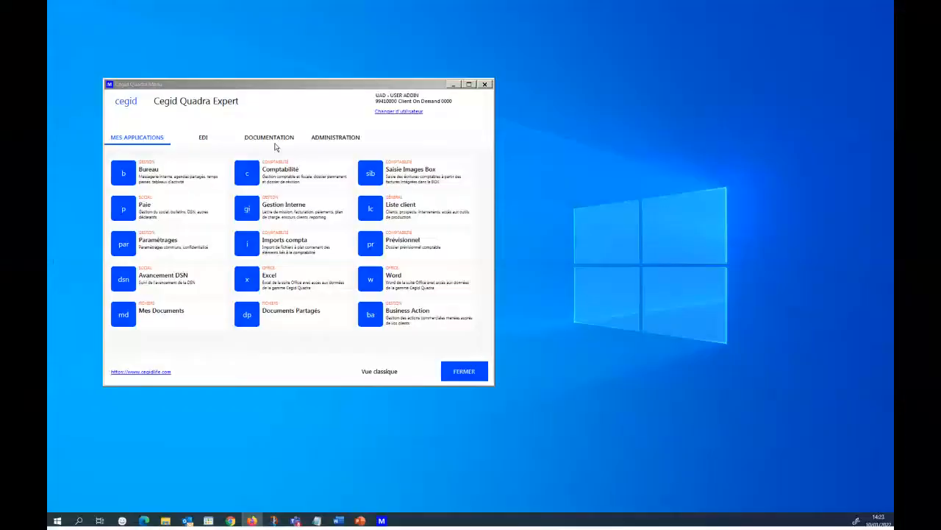
In Cegid Quadra Expert, open the client list, filter the N° Dossier by "fsd" and open the LEGRAND & Fils FSD record.
left_click(398, 206)
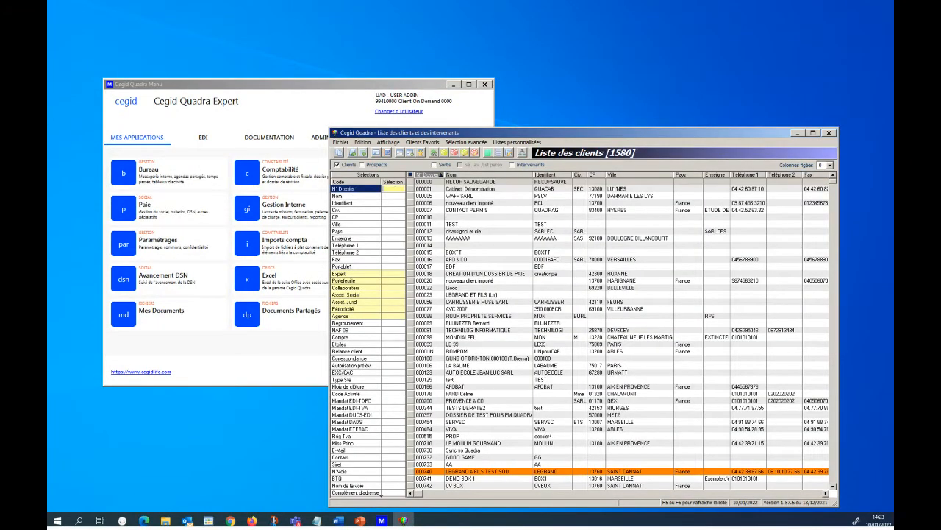
key("Return")
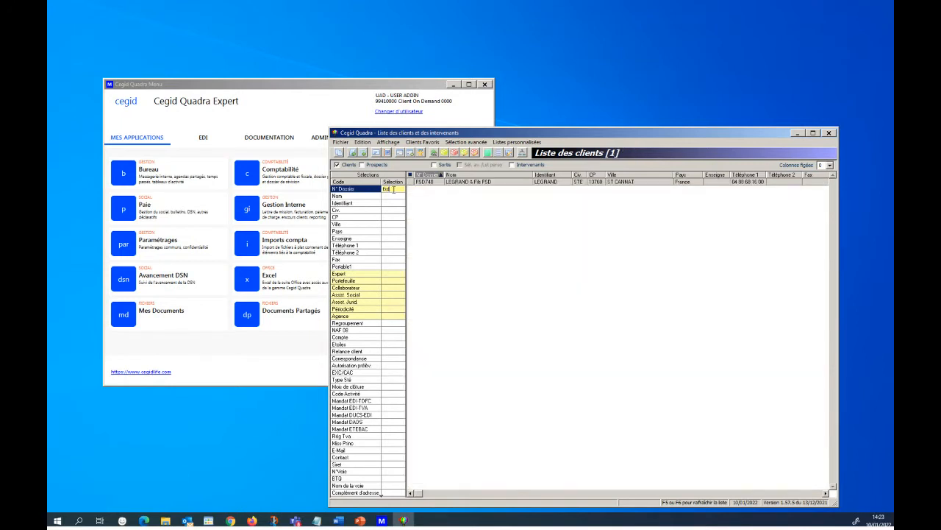
left_click(500, 183)
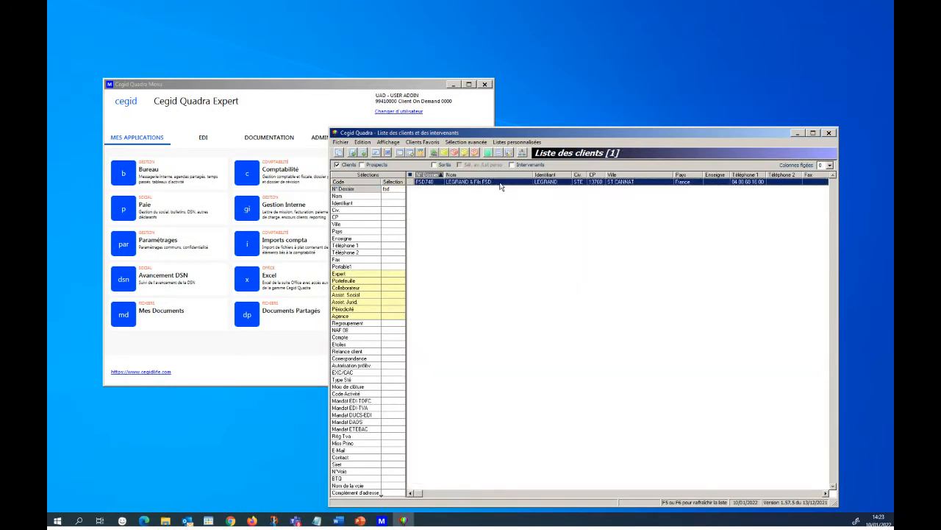
double_click(499, 183)
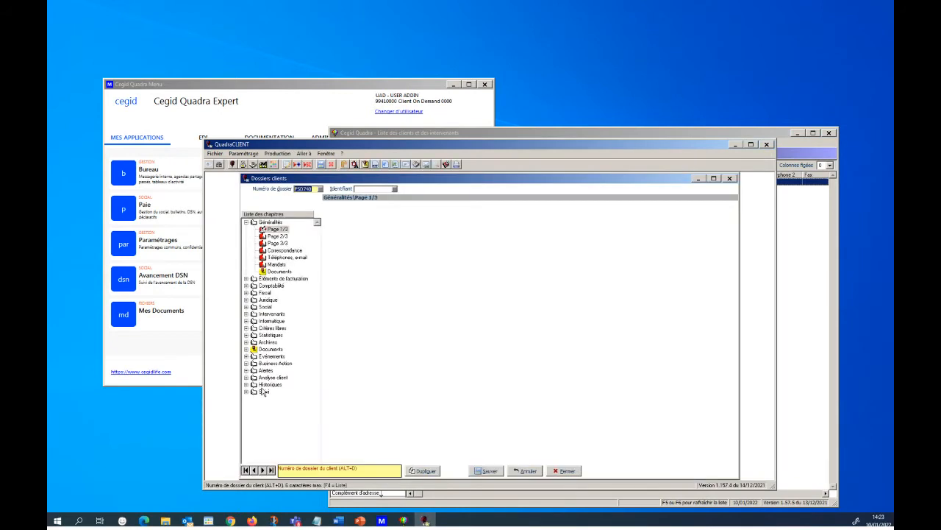
Display all documents (Tous) in the Documents chapter of the LEGRAND & Fils FSD record.
left_click(246, 349)
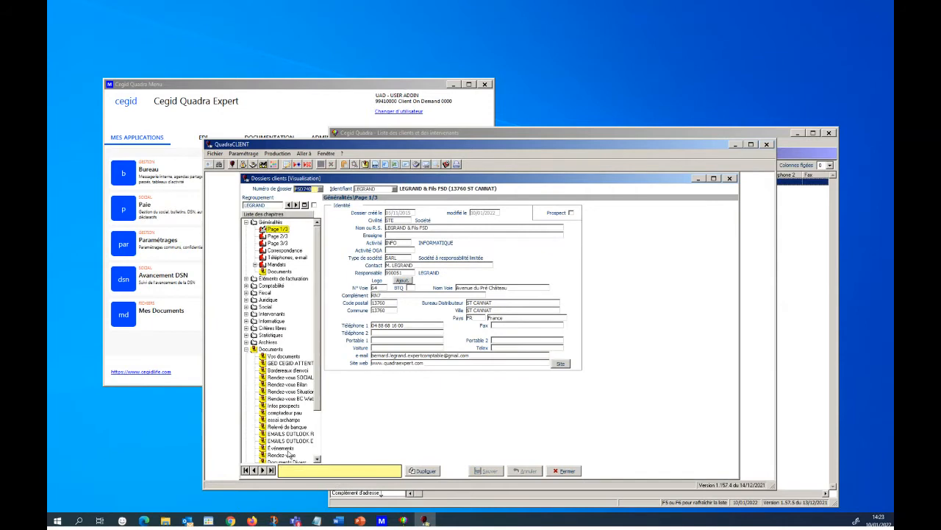
left_click(318, 436)
left_click(278, 414)
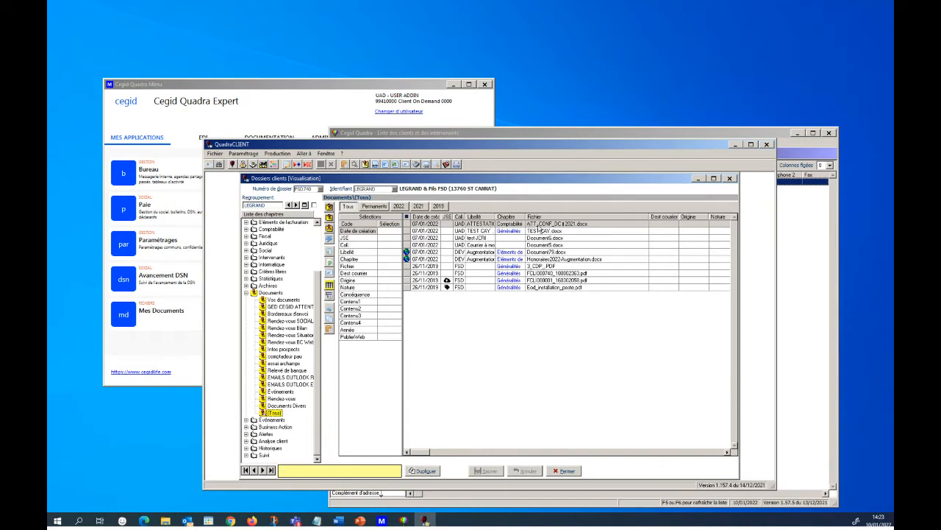
Open the ATT_CONF_DC – 2021.docx attestation in Word online and maximize its browser window.
left_click(538, 225)
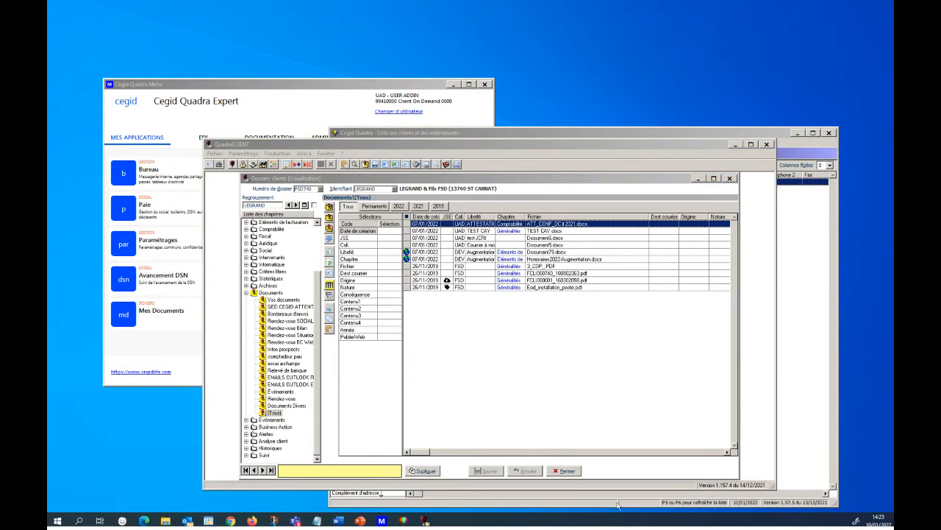
left_click_drag(591, 528, 281, 131)
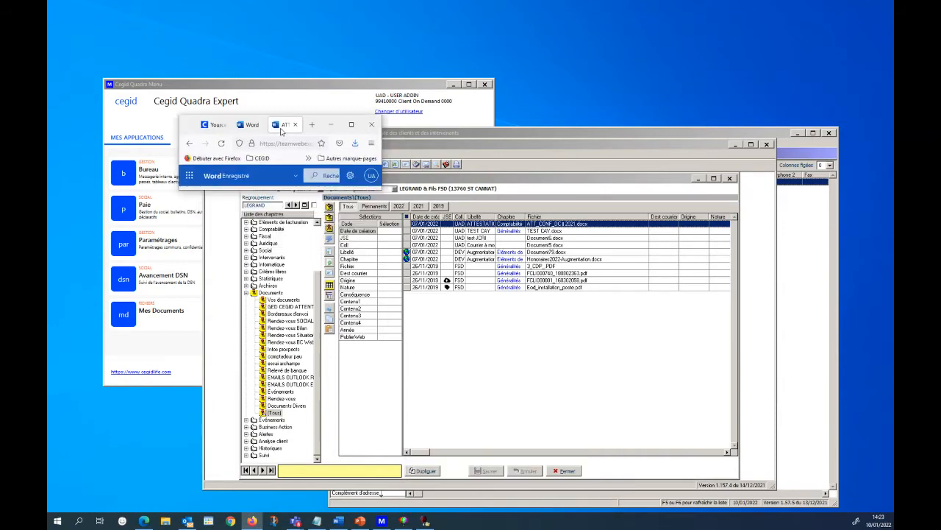
left_click(351, 124)
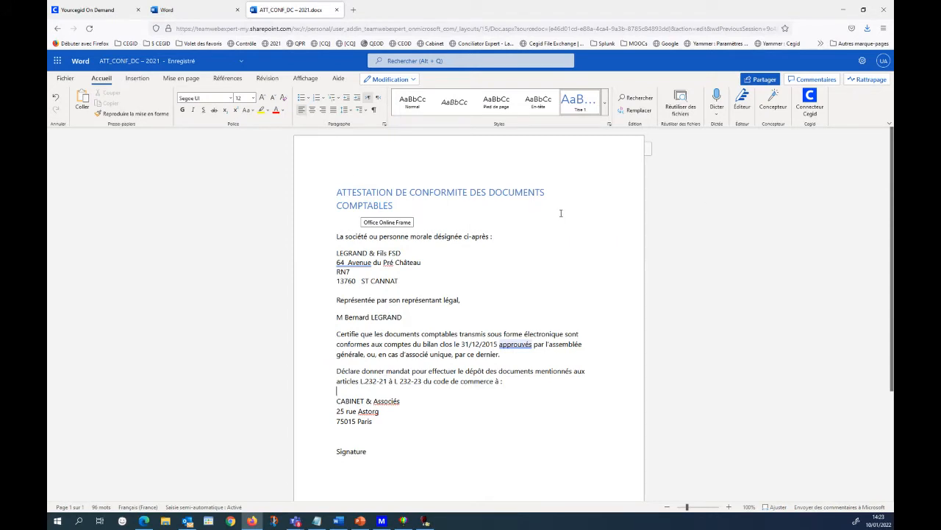
Sign in to Cegid Connector in Word and set the type of data to insert to "Éléments de la fiche client".
left_click(815, 118)
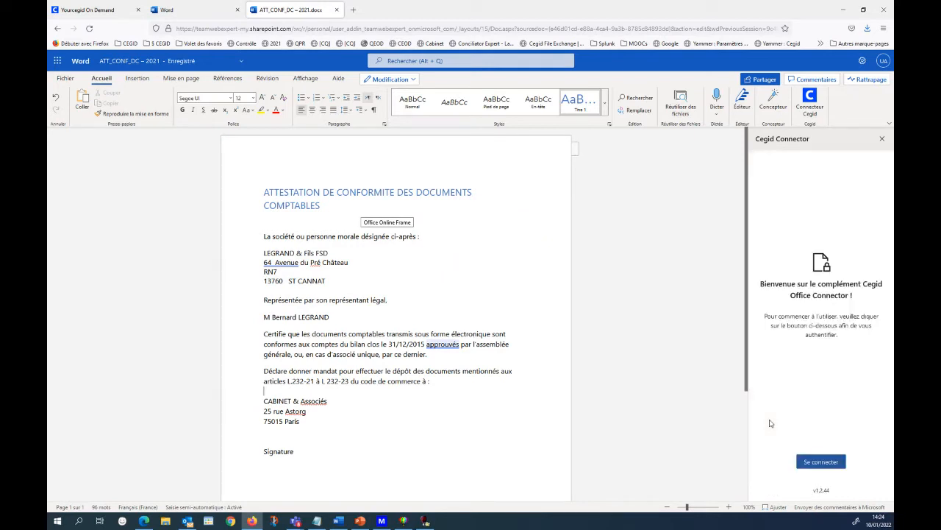
left_click(810, 462)
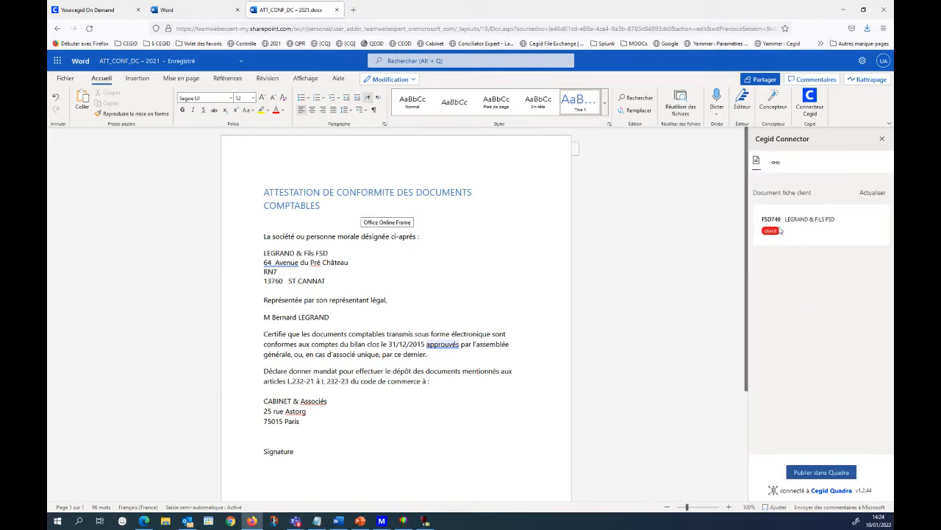
left_click(778, 165)
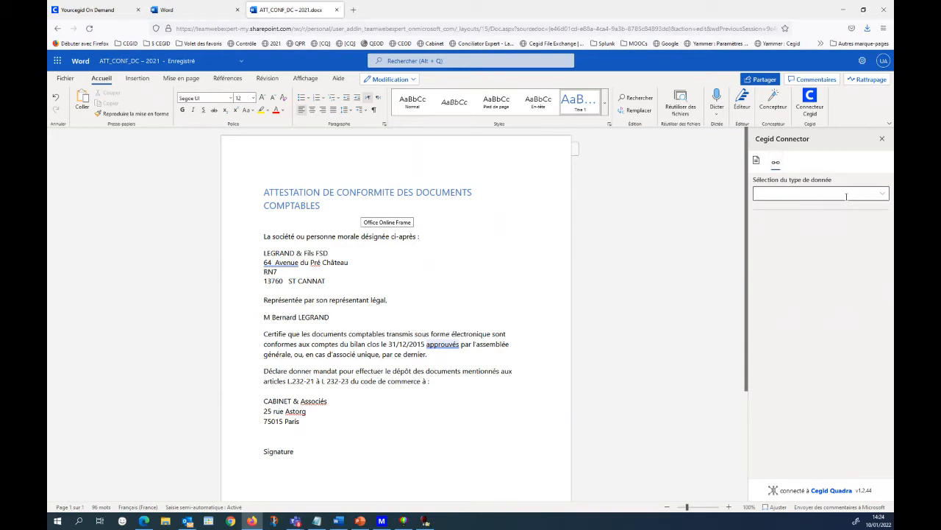
left_click(882, 195)
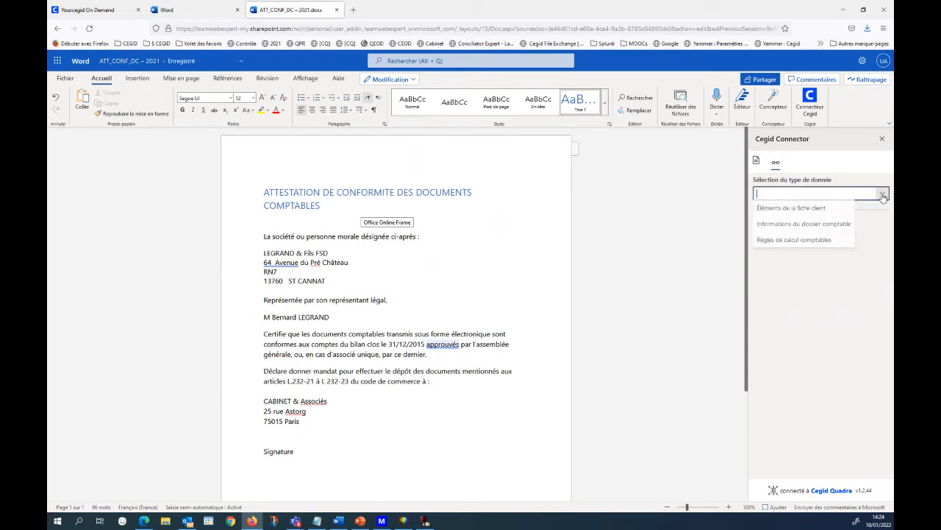
left_click(822, 228)
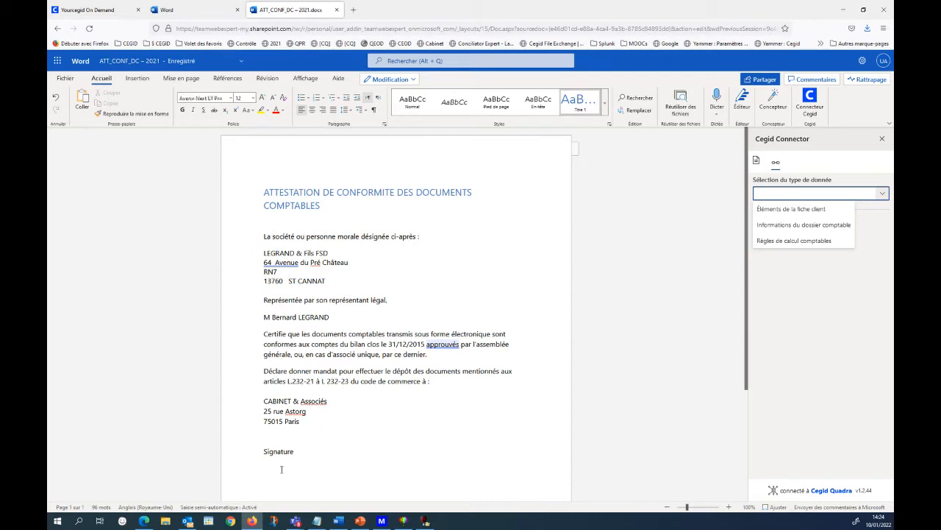
left_click(822, 212)
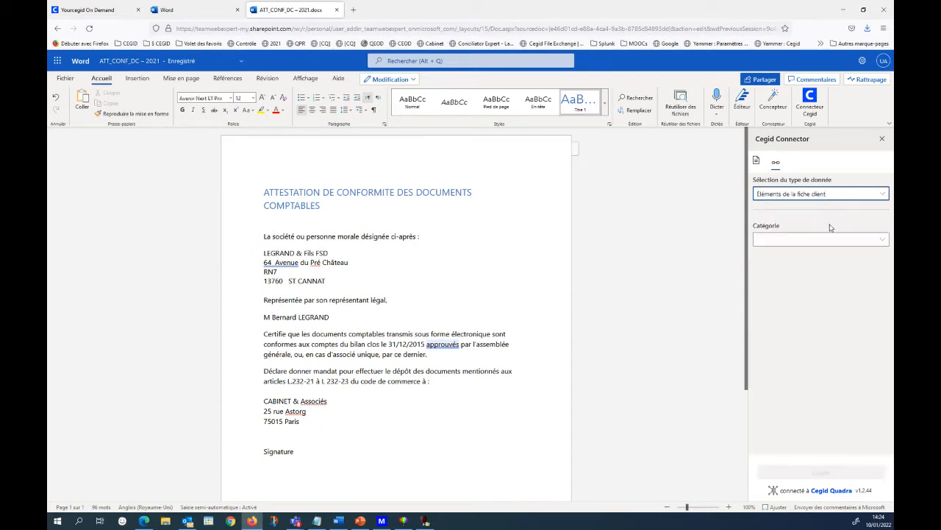
Insert the "Nom collaborateur" field from the "Généralités 2/3" category below the Signature line, then select the inserted field.
left_click(881, 242)
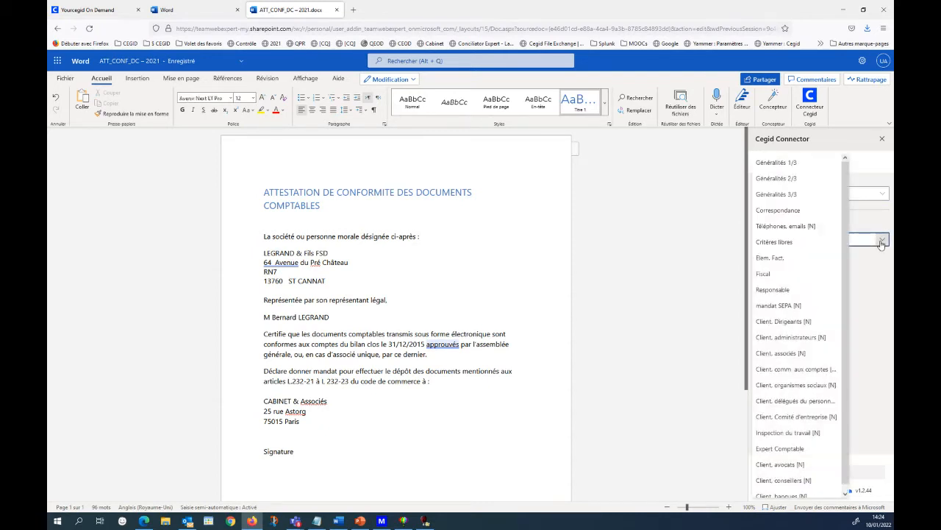
left_click(808, 179)
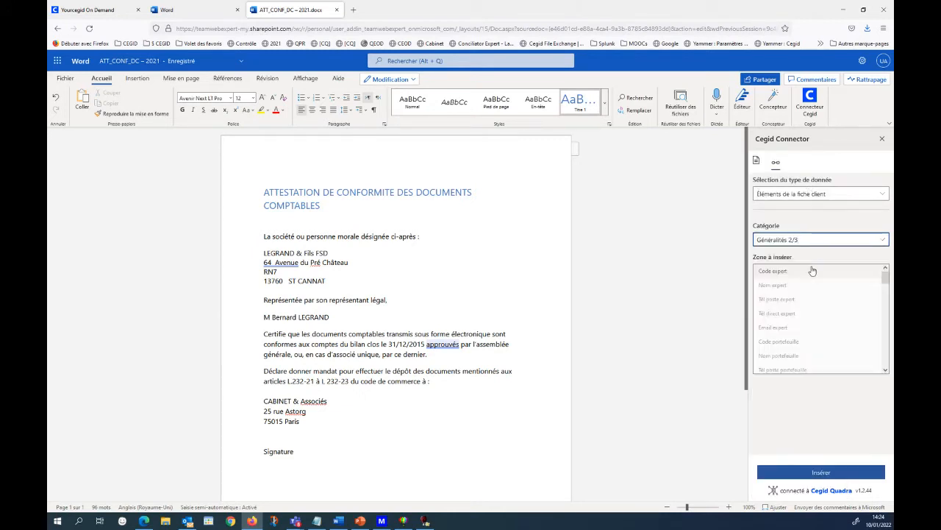
left_click(887, 290)
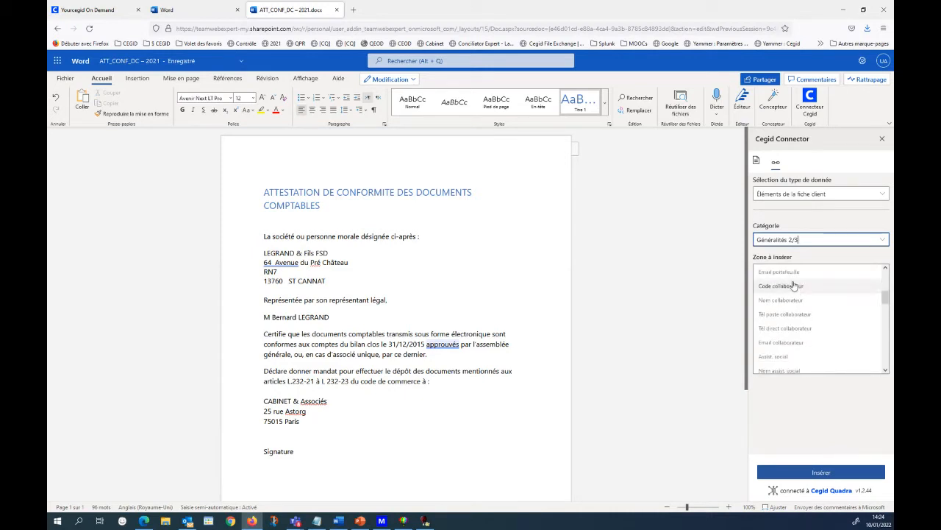
left_click(794, 303)
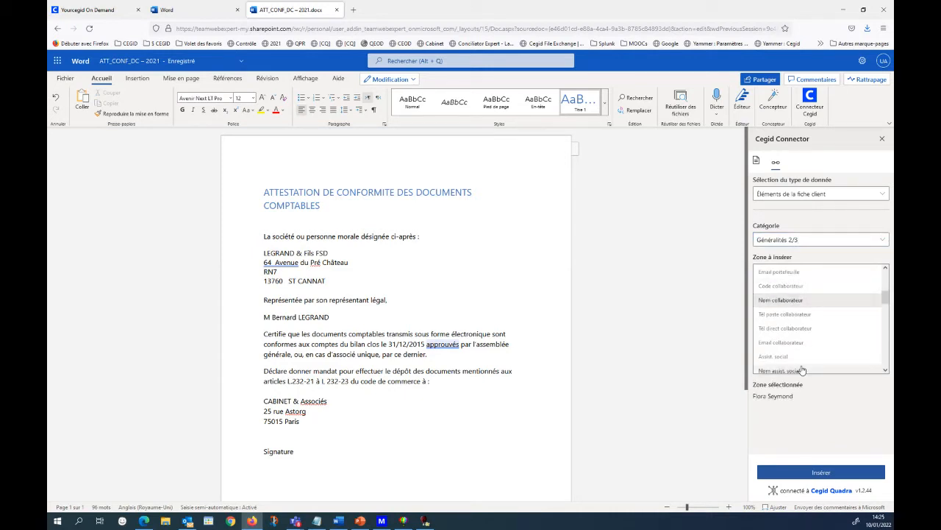
left_click(813, 478)
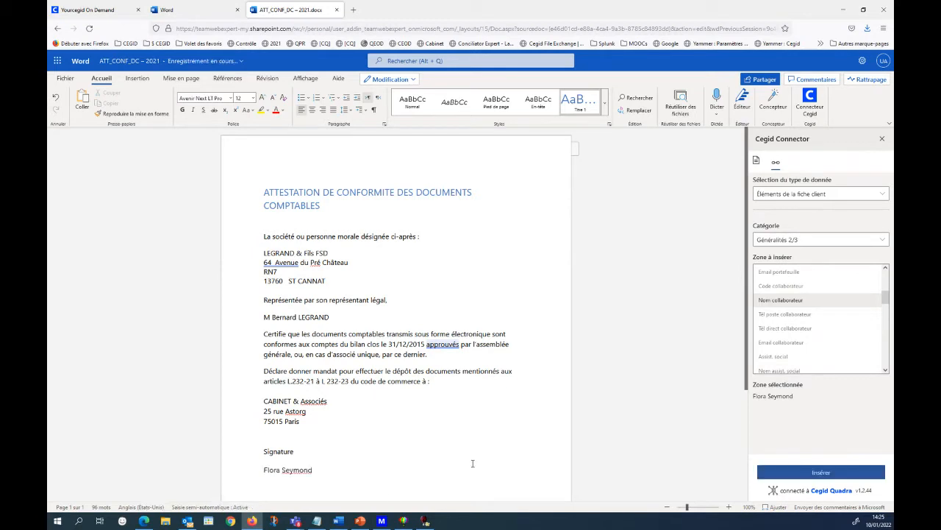
left_click(295, 490)
left_click(276, 490)
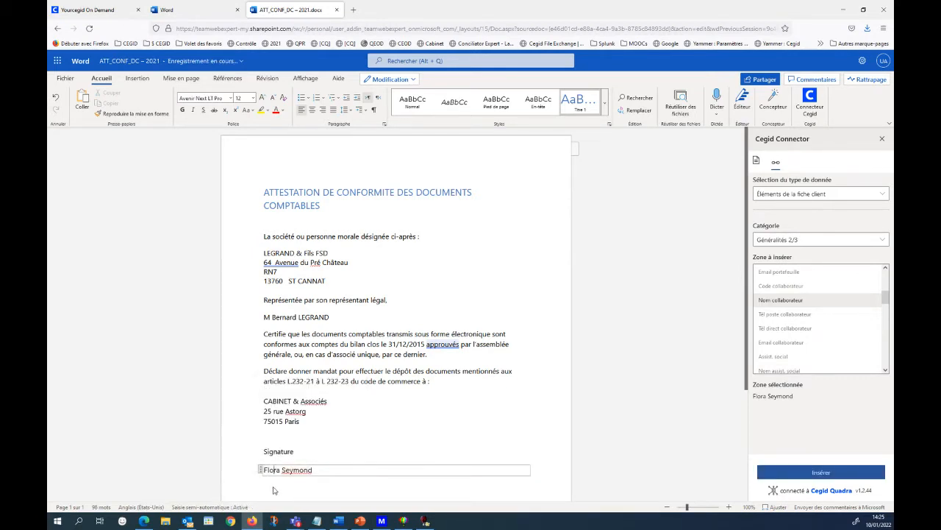
double_click(277, 492)
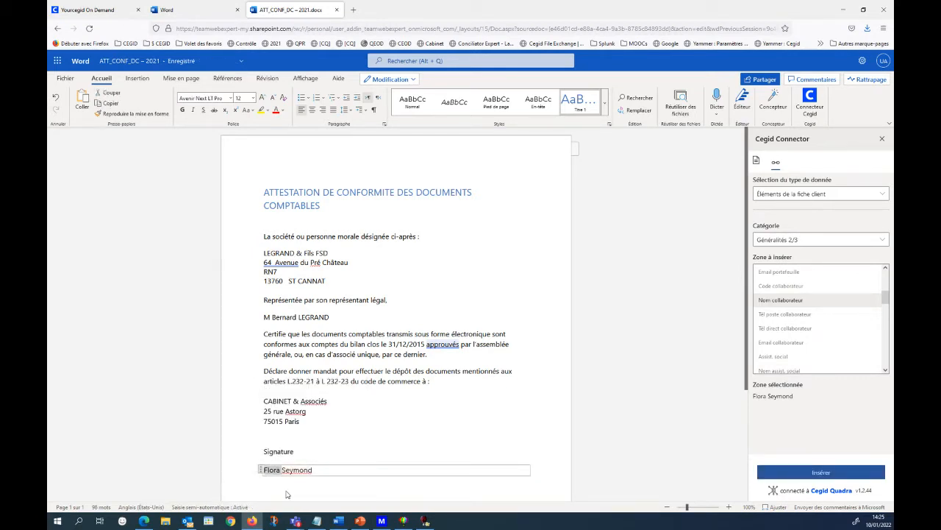
Place the insertion point on the blank line above Signature and view the categories available for "Informations du dossier comptable".
left_click(330, 449)
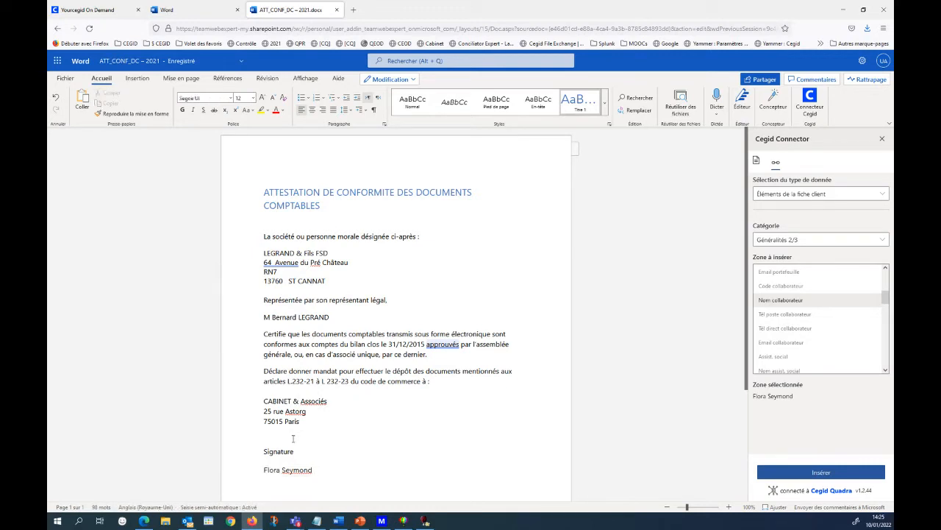
left_click(820, 194)
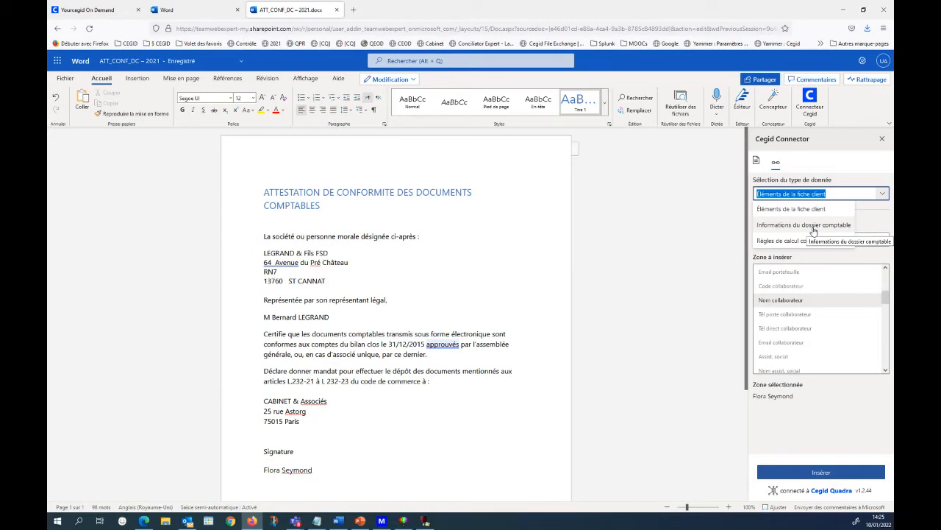
left_click(813, 232)
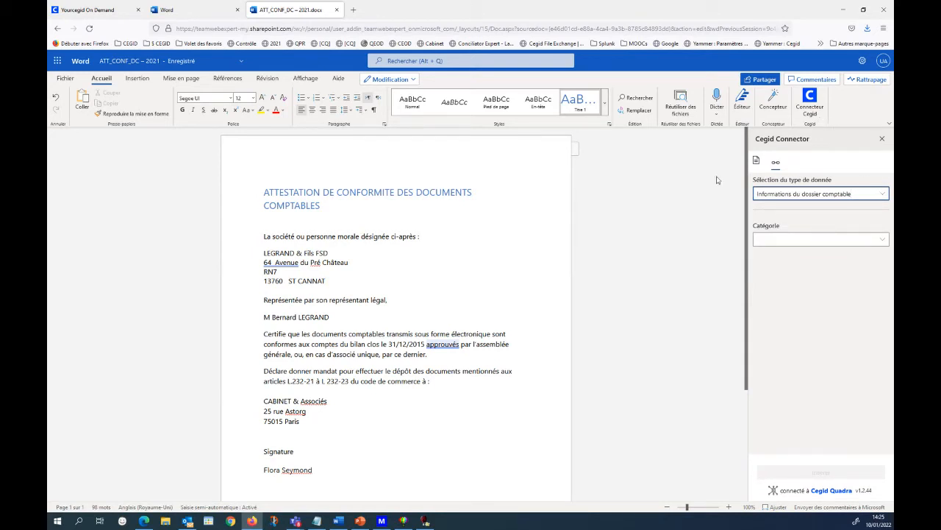
left_click(882, 242)
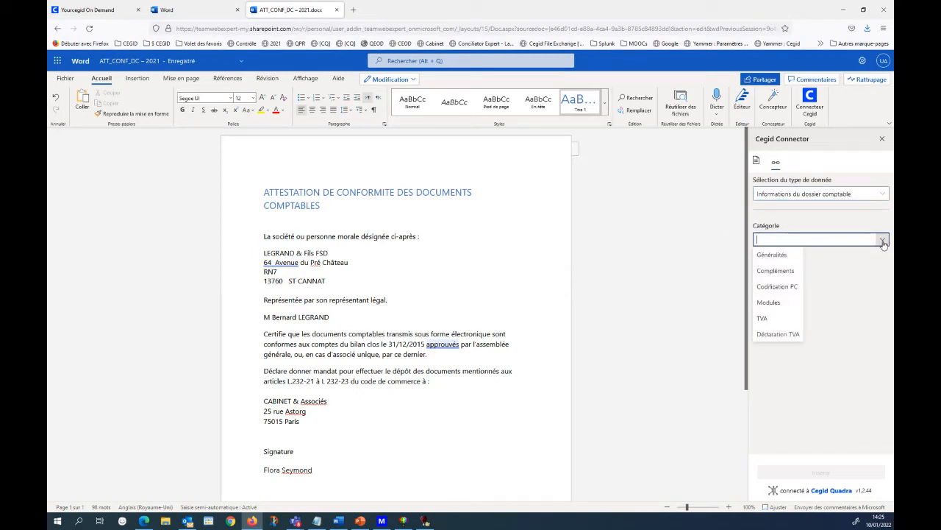
Set the data type to "Règles de calcul comptables", with calculation domain "Dossier comptable" and period "Exercice comptable".
left_click(883, 193)
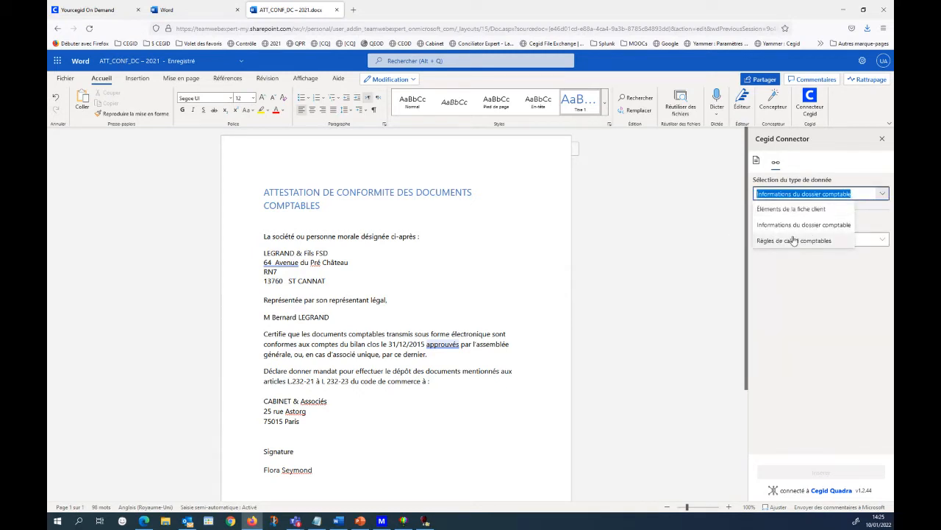
left_click(793, 241)
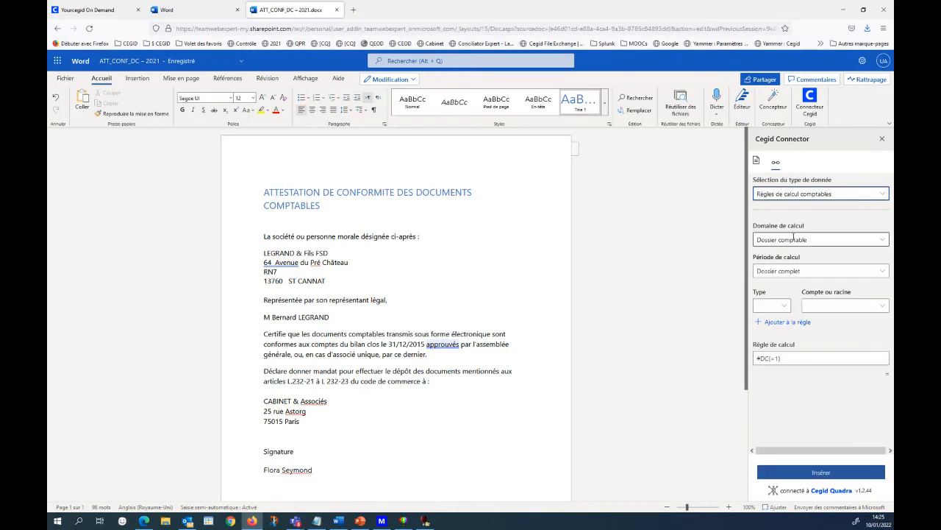
left_click(882, 239)
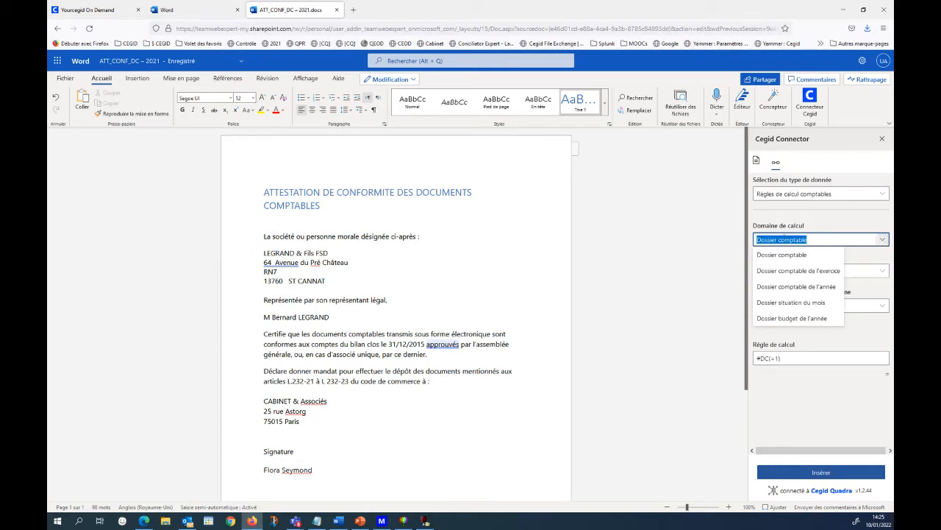
left_click(774, 256)
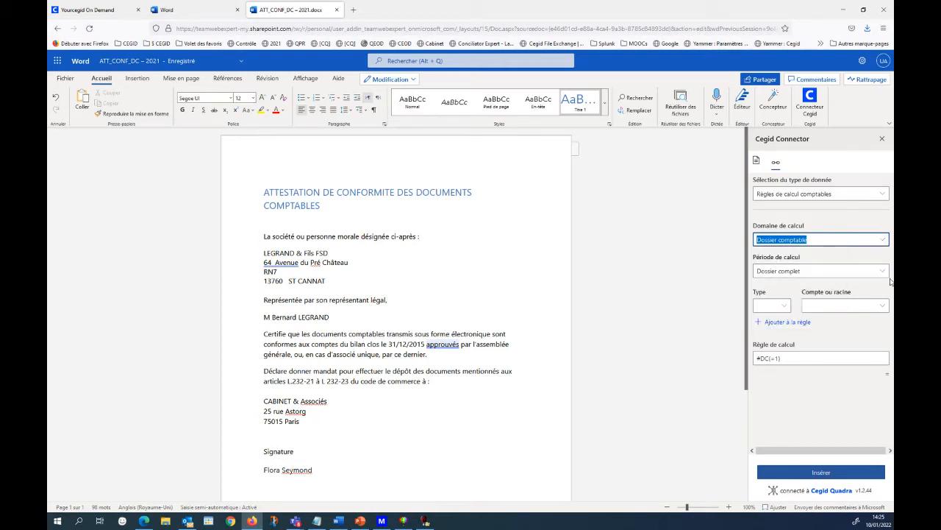
left_click(884, 272)
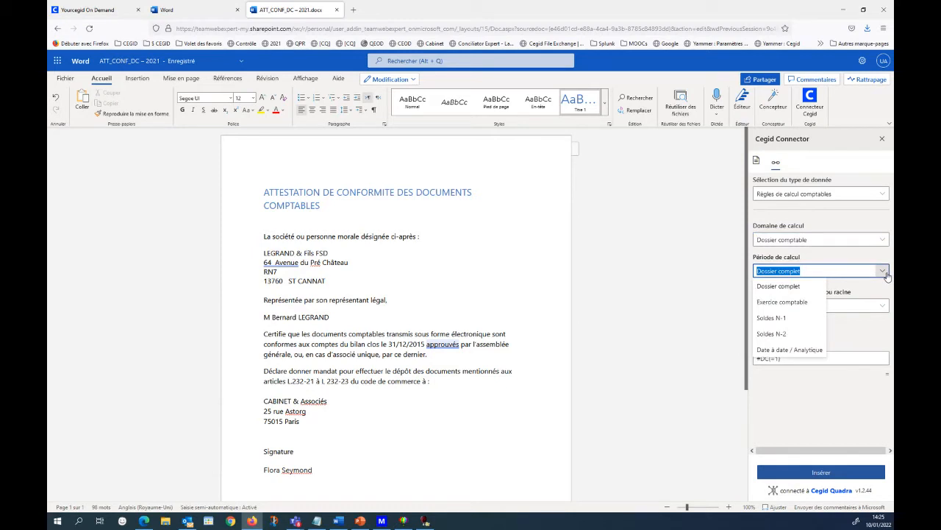
left_click(794, 302)
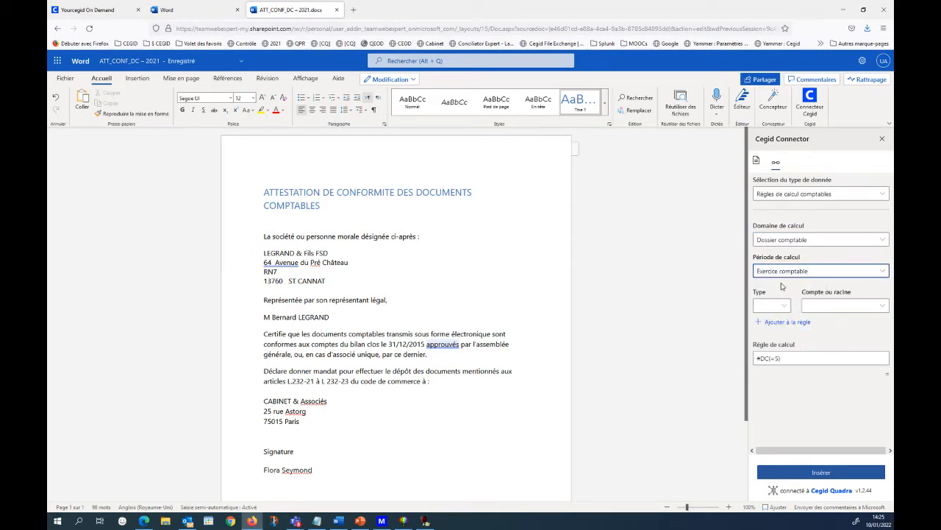
Add the "Solde" of account root 7 to the calculation rule and insert its result above Signature.
left_click(783, 305)
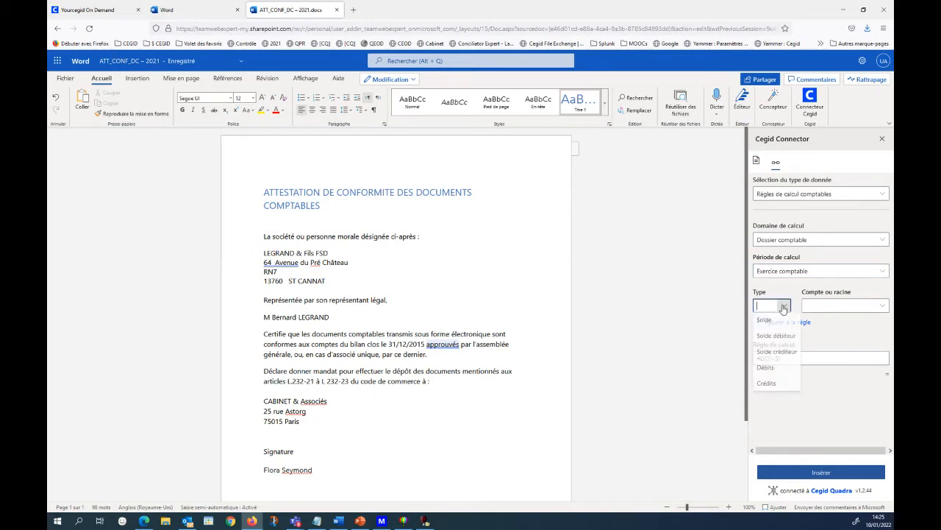
left_click(765, 322)
left_click(843, 308)
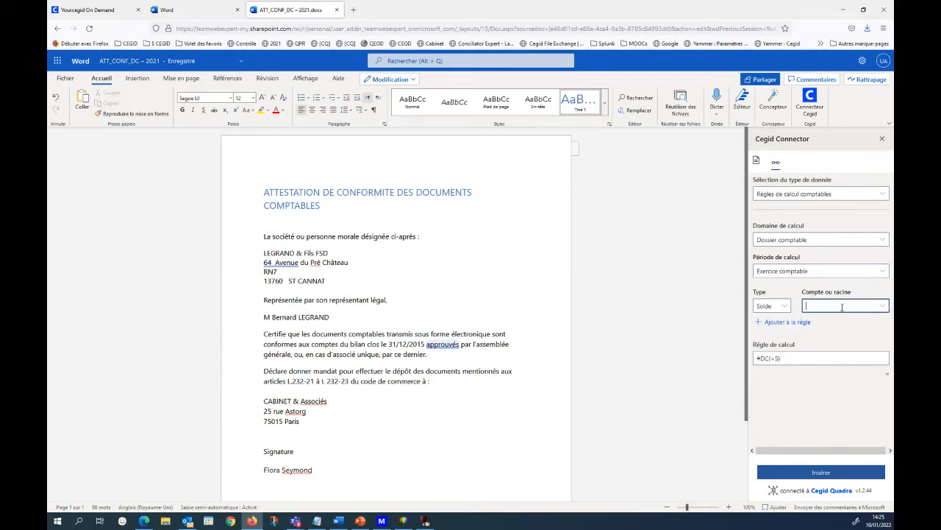
type("7")
left_click(789, 324)
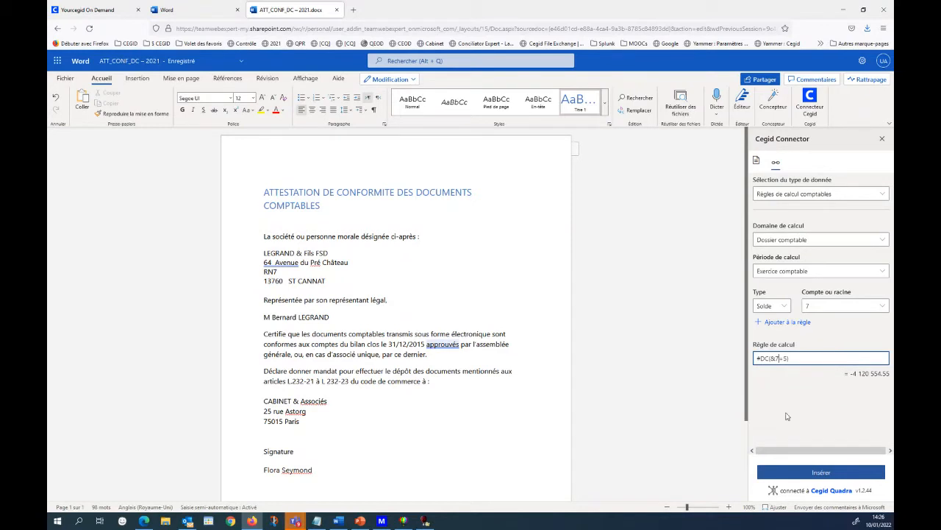
left_click(812, 476)
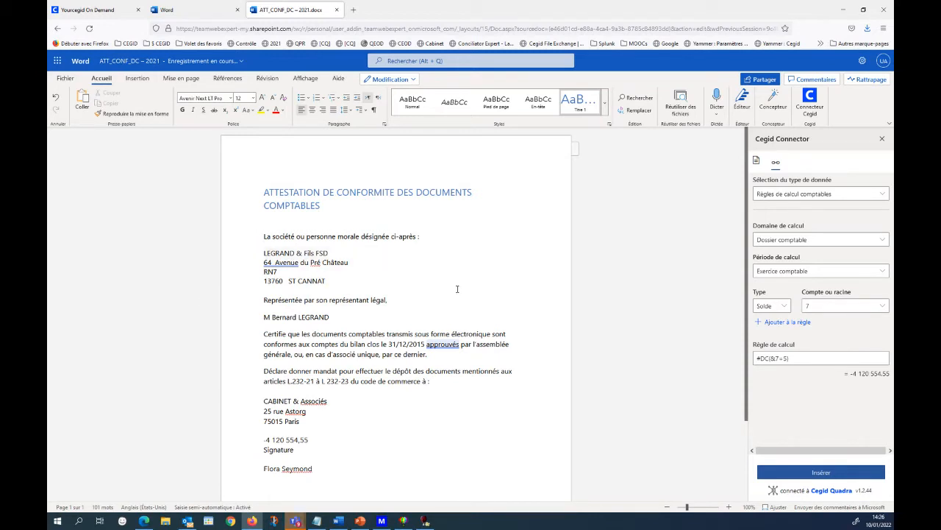
left_click(608, 316)
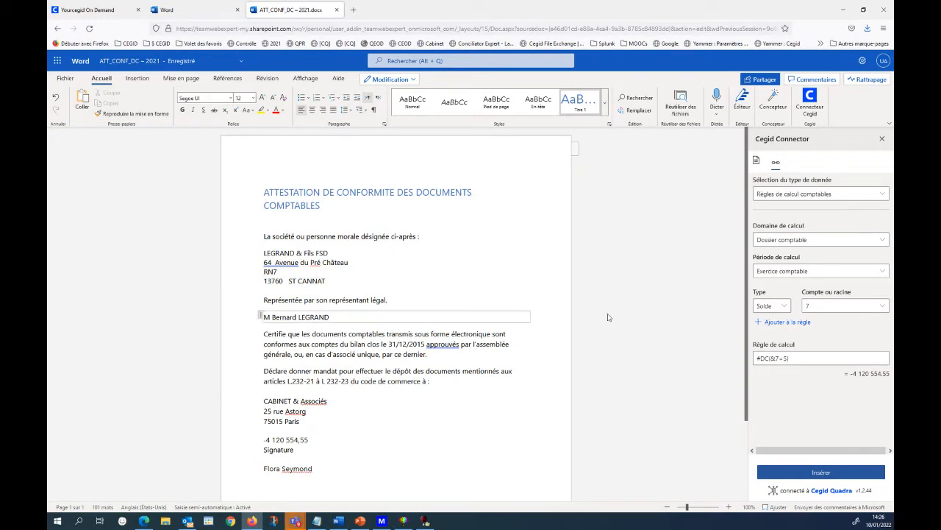
left_click(594, 366)
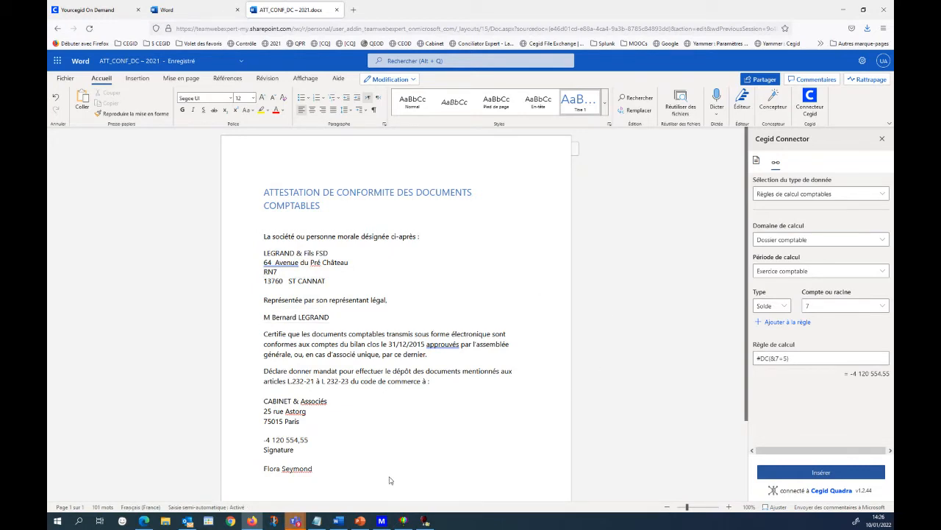
Switch to QuadraCLIENT and open Généralités Page 1/3 of the LEGRAND & Fils FSD record for modification.
left_click(424, 521)
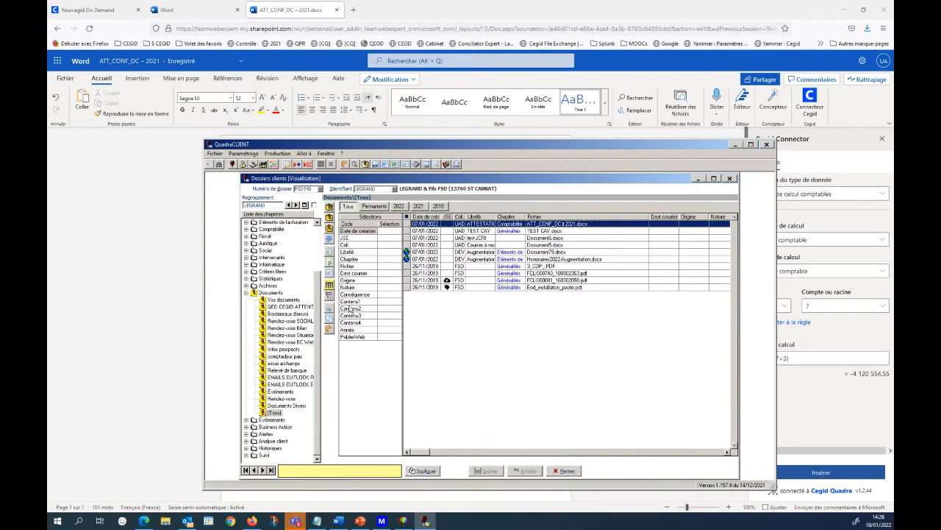
left_click(270, 228)
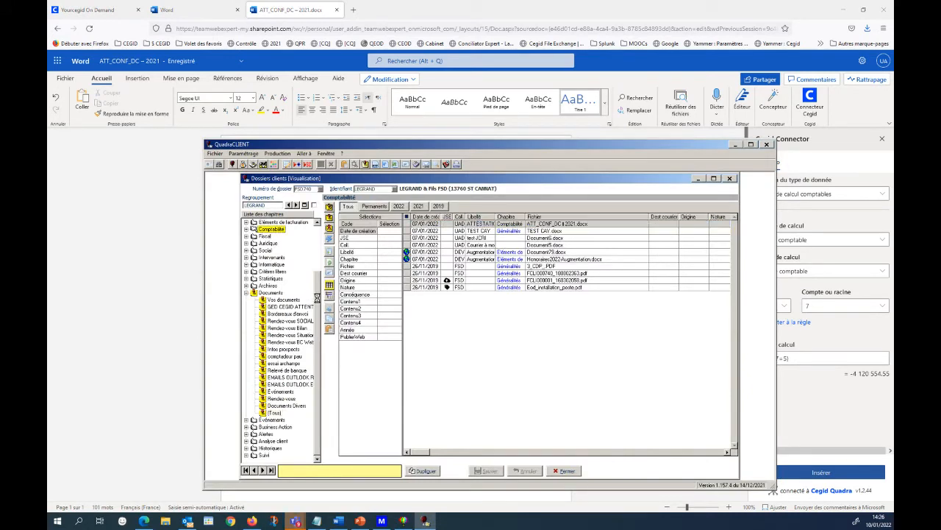
left_click_drag(317, 277, 317, 214)
left_click(285, 230)
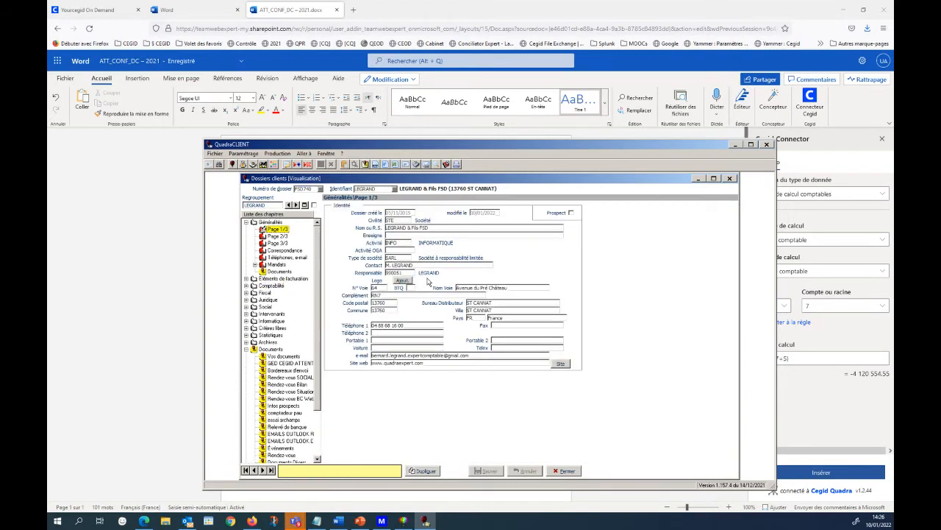
left_click(434, 282)
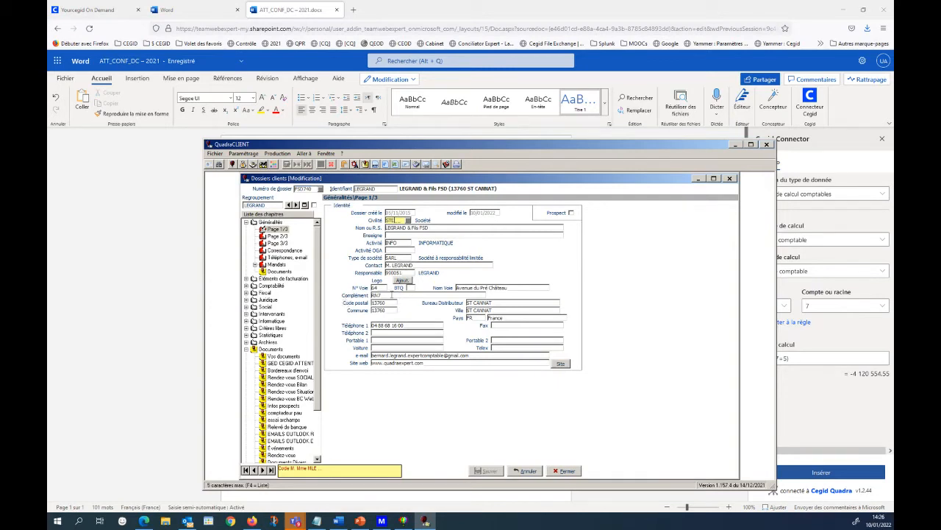
Replace the client's address complement with the new road name and save the record, accepting the share count warning.
left_click(392, 293)
key("BackSpace")
key("BackSpace")
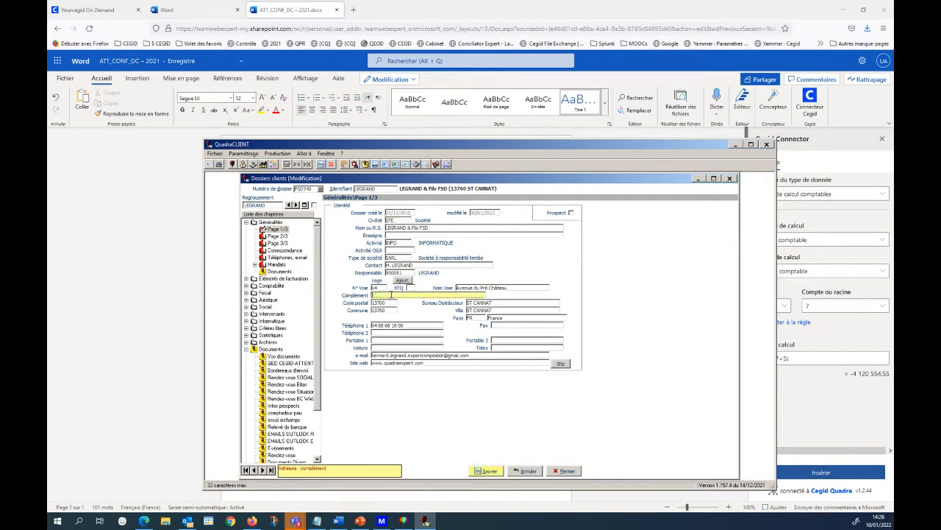
type("oute d'Éguilles")
left_click(484, 472)
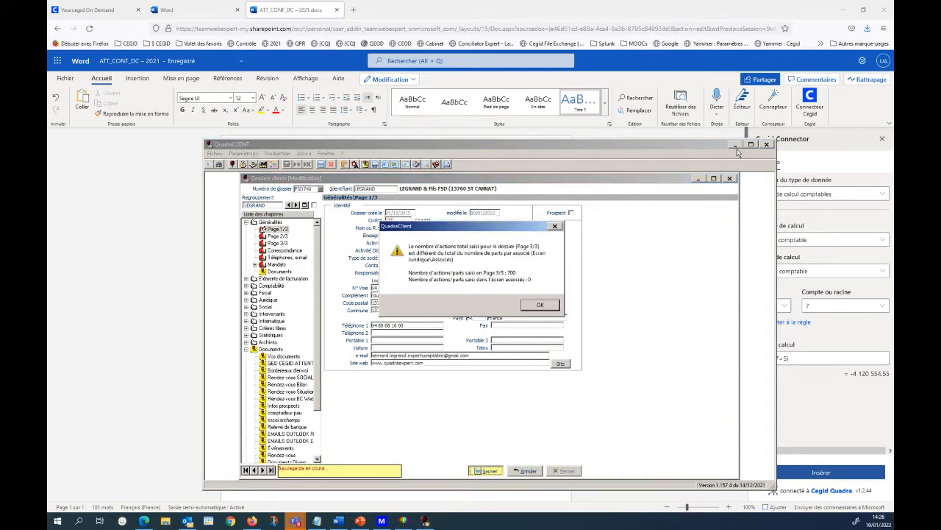
left_click(539, 304)
Return to the attestation in Word and refresh its inserted data from the client record in Cegid Connector.
left_click(735, 145)
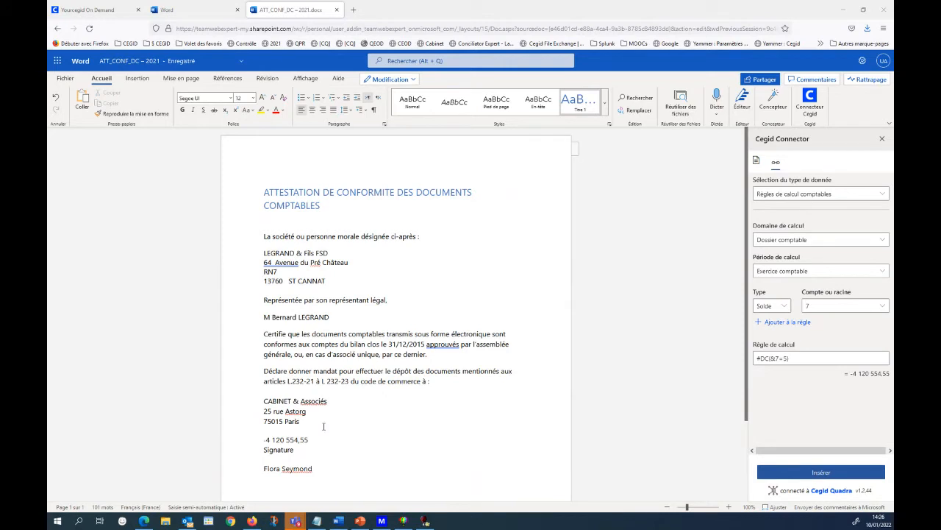
left_click(756, 160)
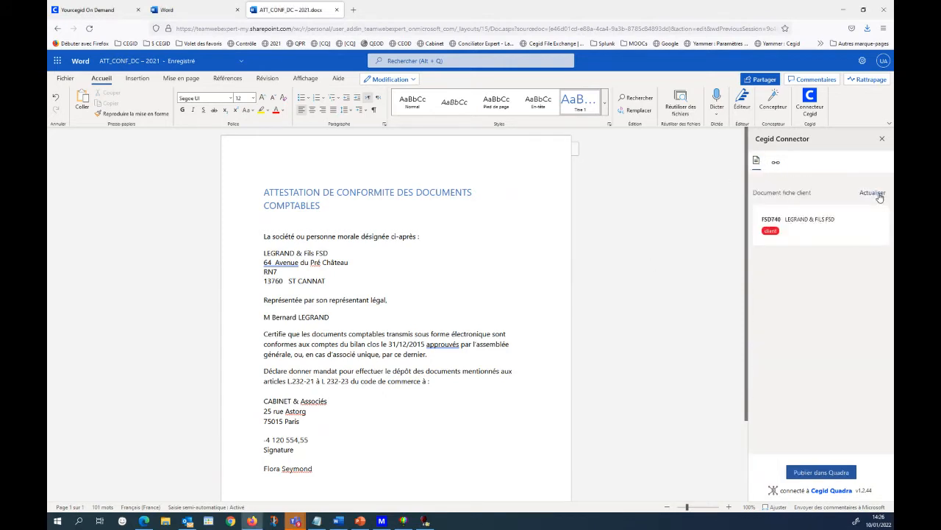
left_click(879, 192)
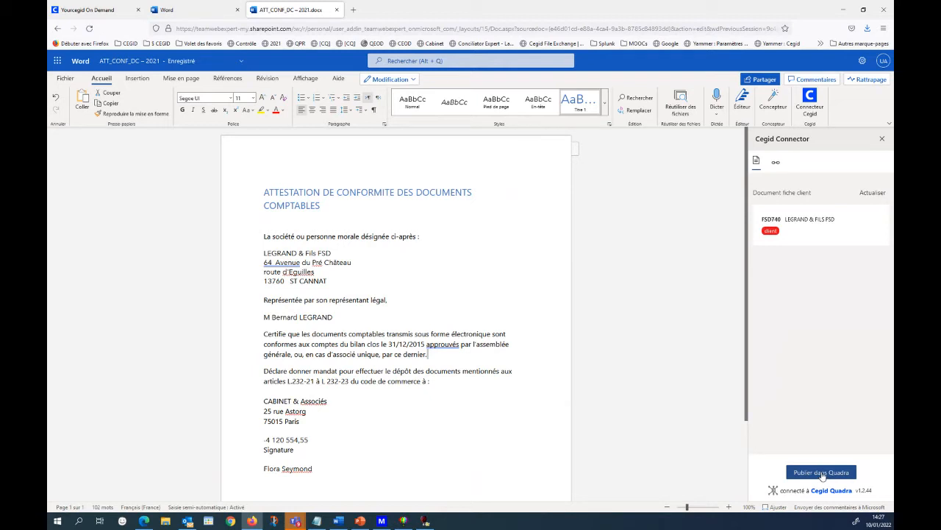
Publish the attestation to Quadra in Comptabilité/Autres documents for LEGRAND & Fils FSD, with "Publier sur le web" switched on.
left_click(822, 474)
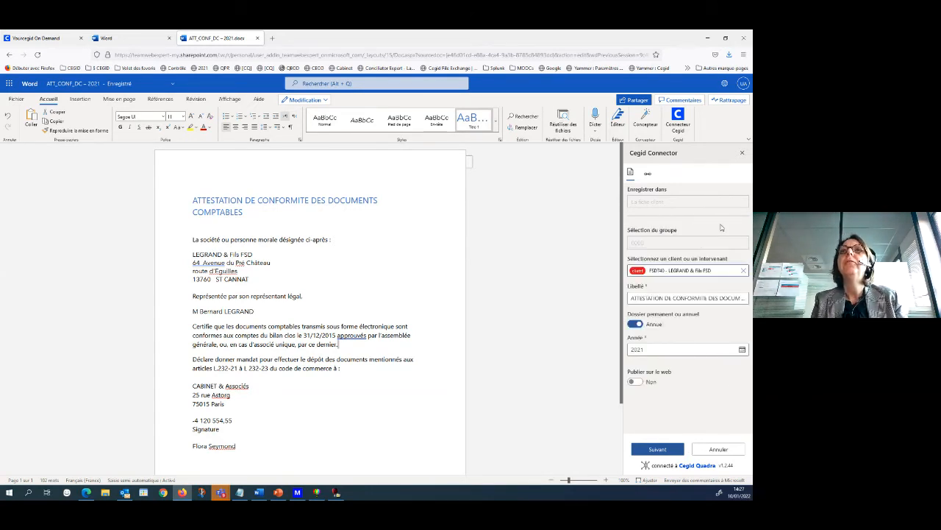
left_click(635, 382)
left_click(655, 449)
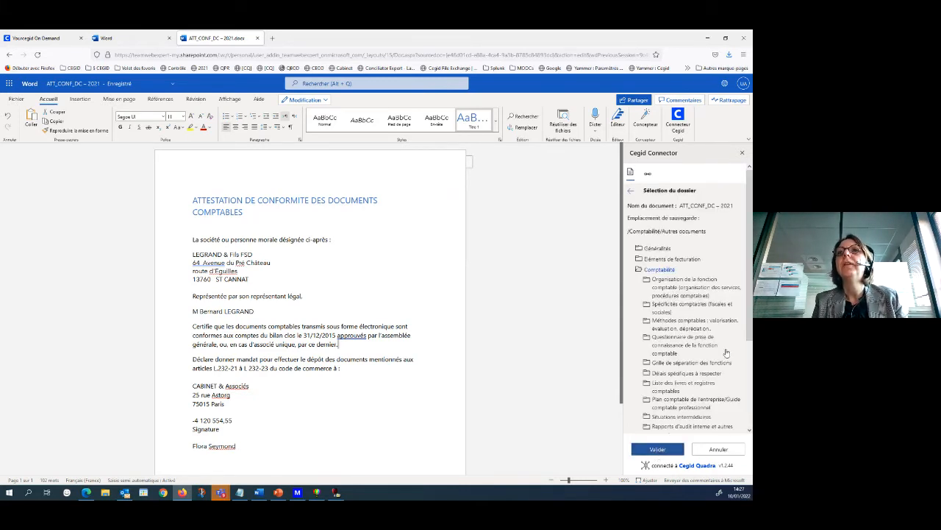
scroll(749, 324, "down", 3)
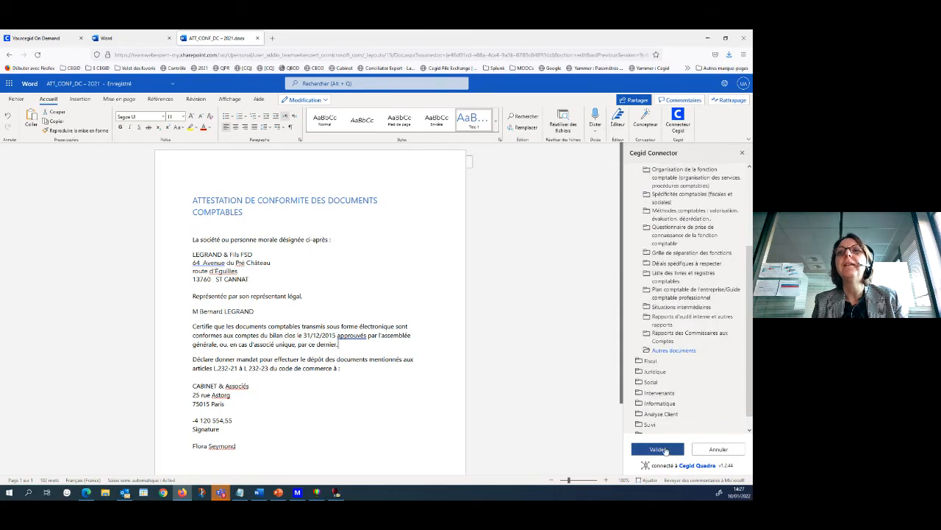
left_click(664, 449)
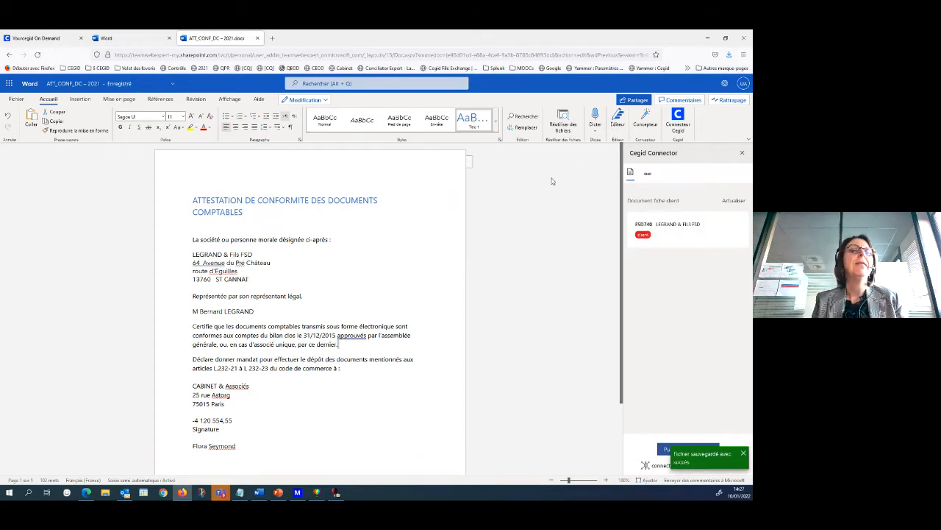
Switch to QuadraCLIENT and display the complete document list (Tous) of the LEGRAND & Fils FSD client record.
left_click(707, 37)
left_click(449, 192)
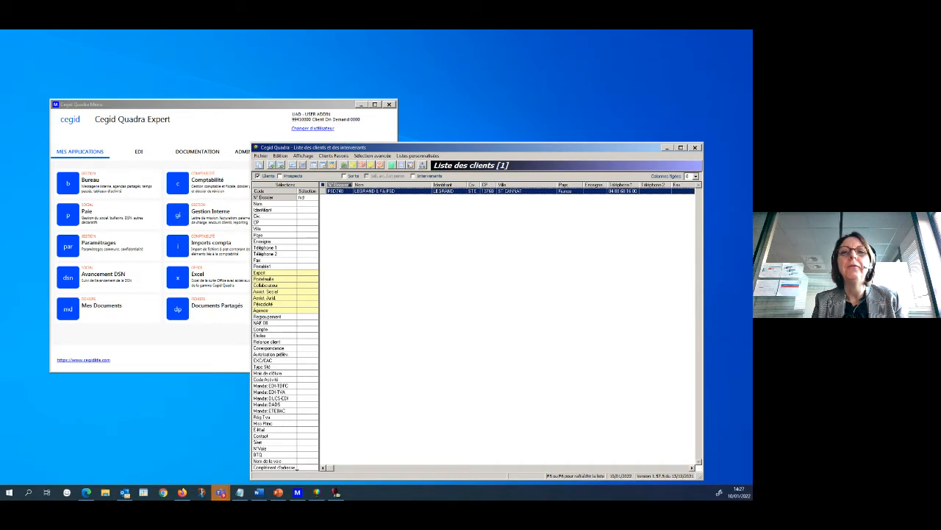
left_click(442, 194)
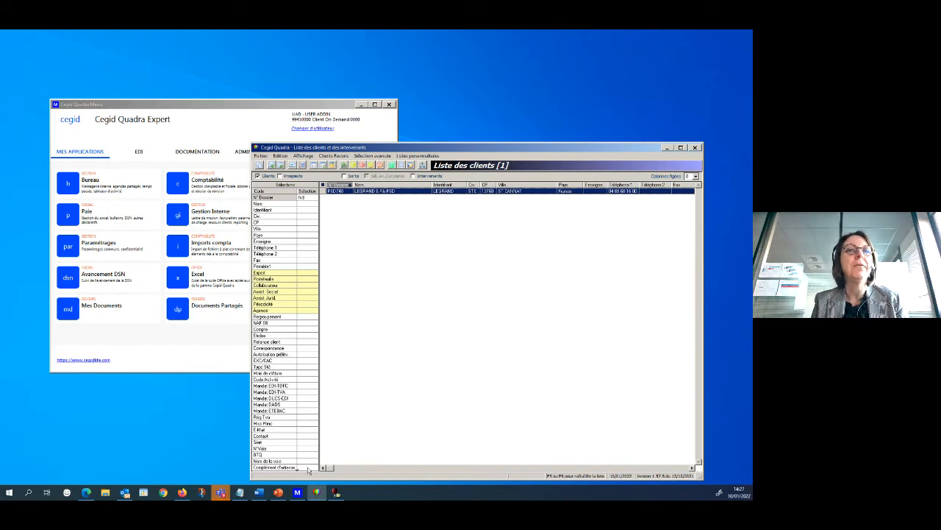
left_click(337, 491)
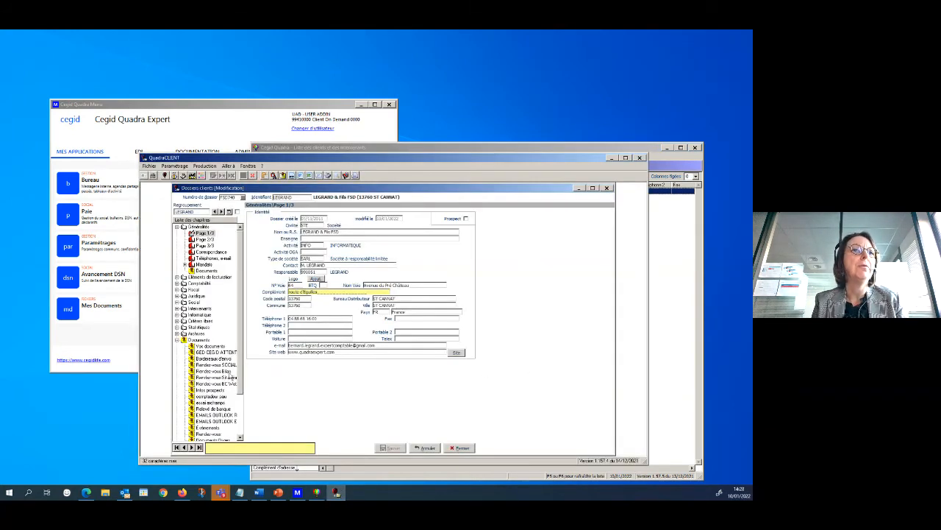
left_click_drag(241, 390, 241, 407)
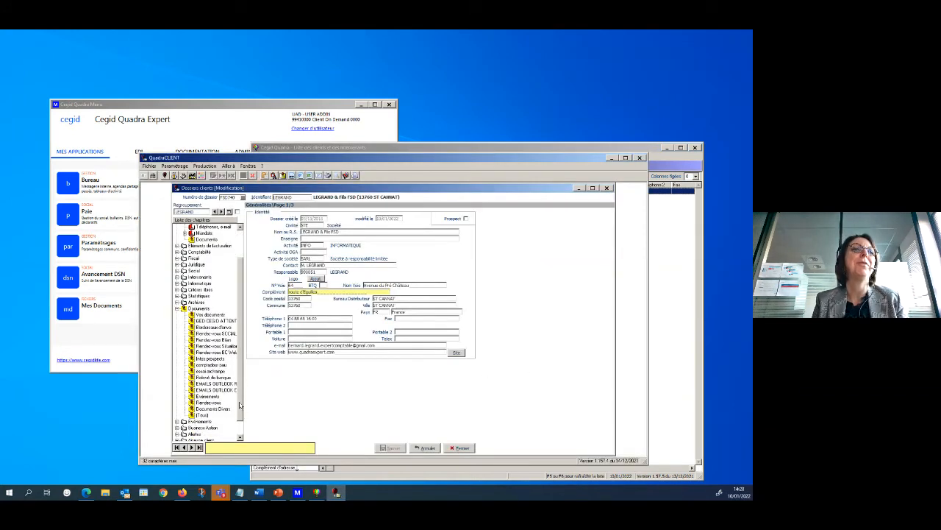
left_click(204, 415)
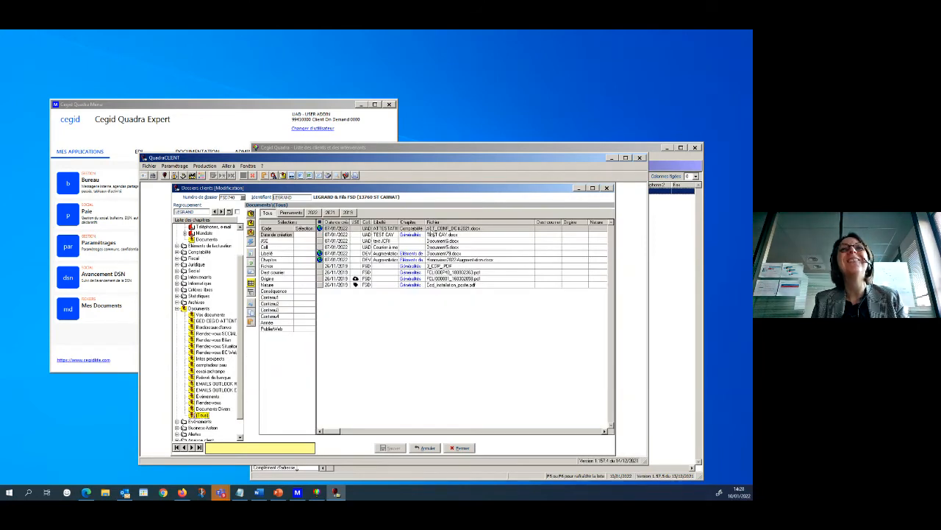
Open the published ATT_CONF_DC - 2021.docx from the client's document list and review the attestation from the address block to the signature.
left_click(431, 230)
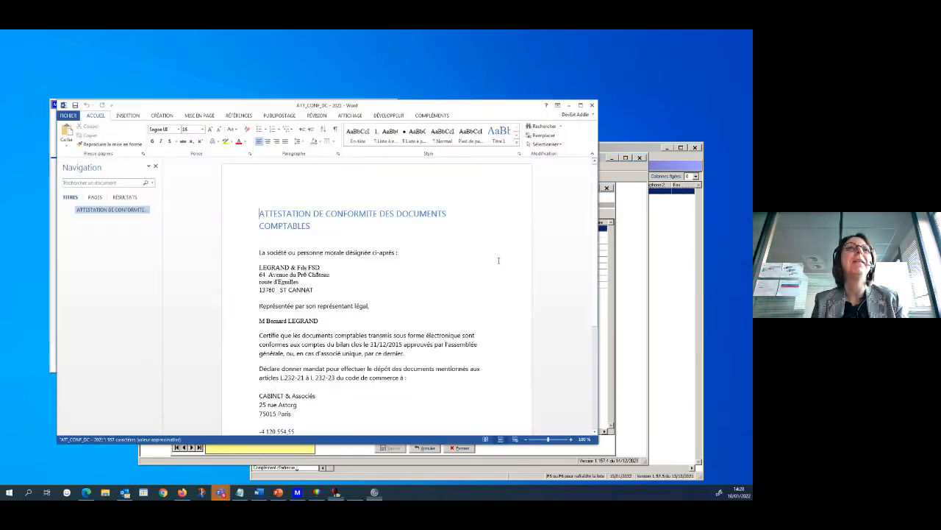
left_click_drag(402, 344, 409, 336)
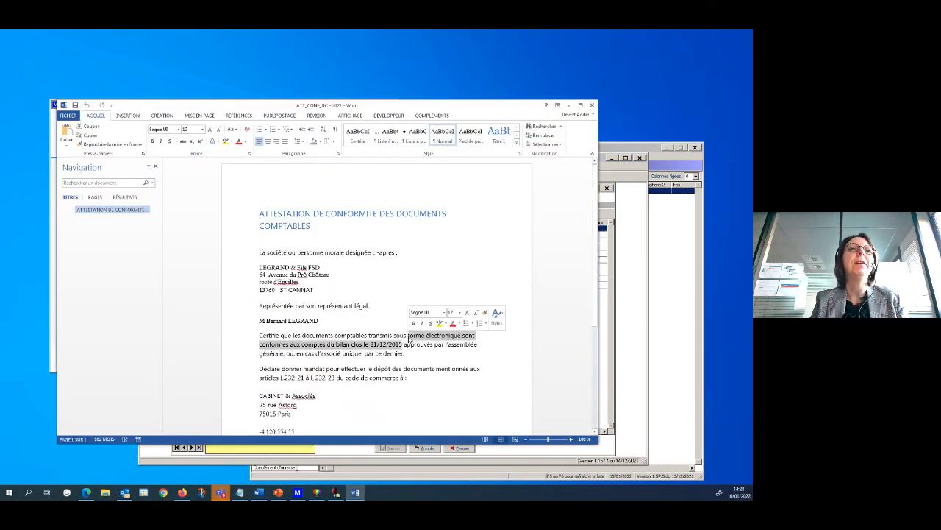
left_click(407, 352)
scroll(409, 336, "down", 5)
left_click(409, 336)
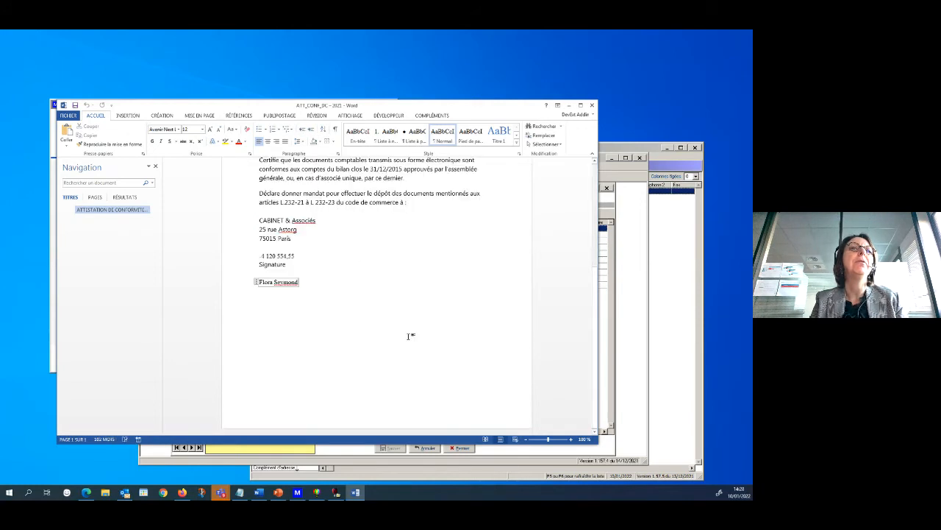
scroll(411, 336, "up", 5)
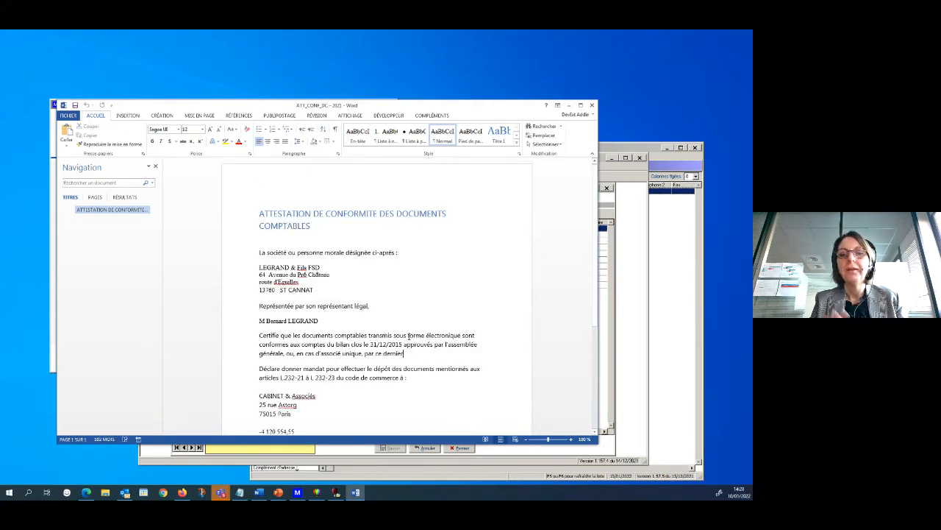
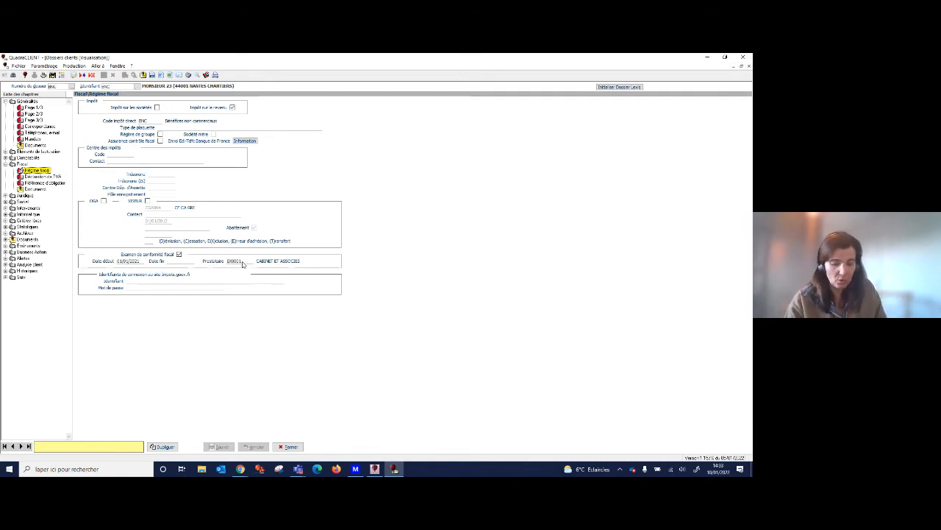
Consult the list of providers selectable for the Examen de conformité fiscal in the client's Régime fiscal, and close the record.
left_click(242, 264)
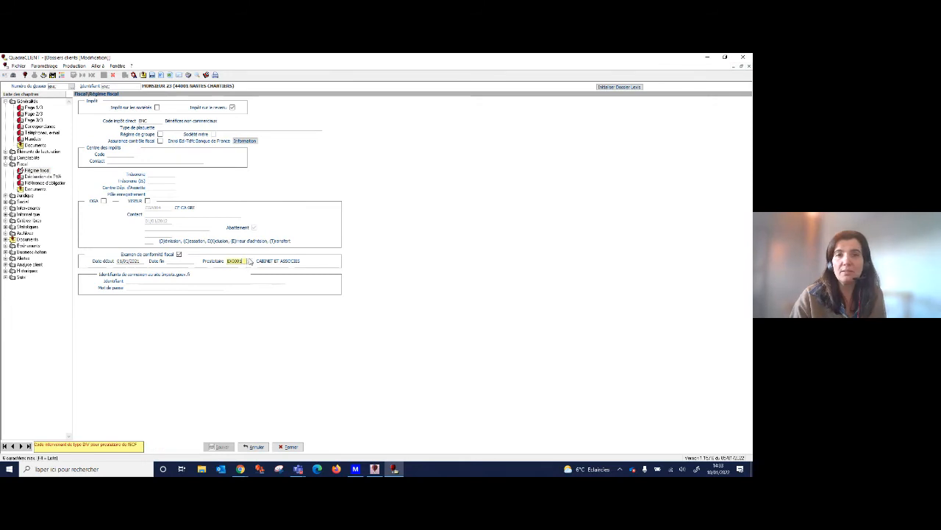
left_click(249, 261)
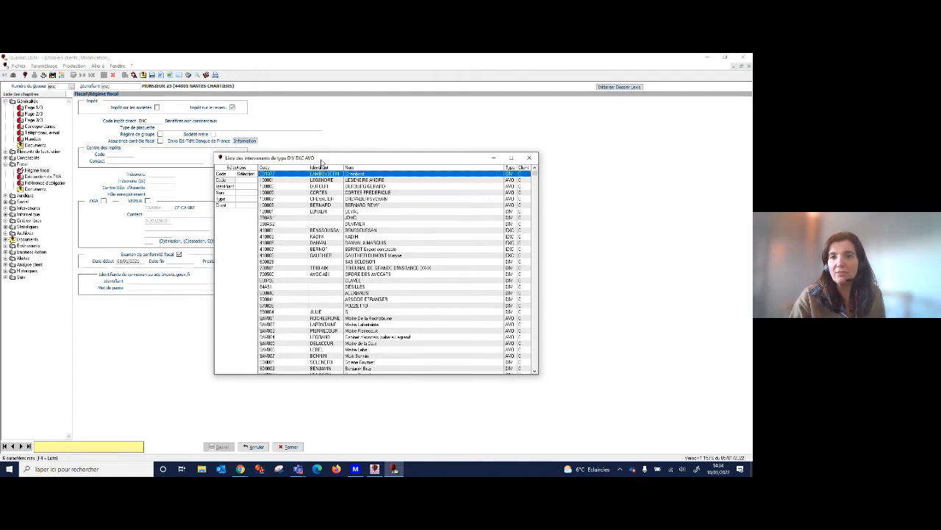
left_click(529, 157)
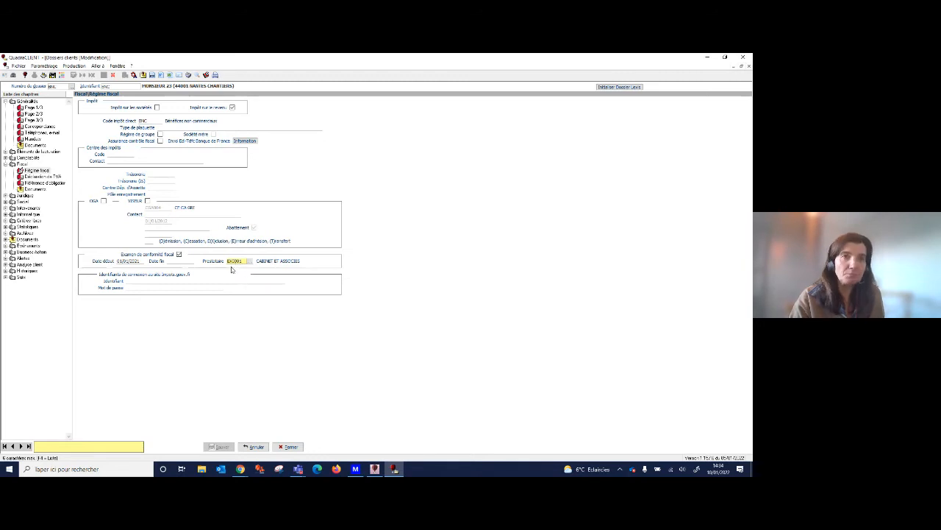
left_click(289, 445)
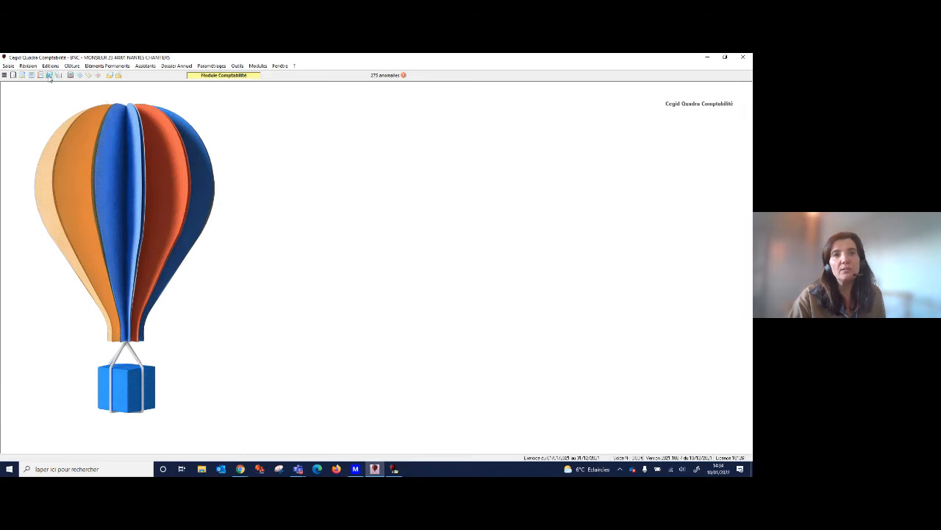
Open Etats de synthèse from the accounting file and advance the 2022 - Liasse (BIC - BA - BNC - SCM - ETRANGER) to form 2035-A.
left_click(48, 66)
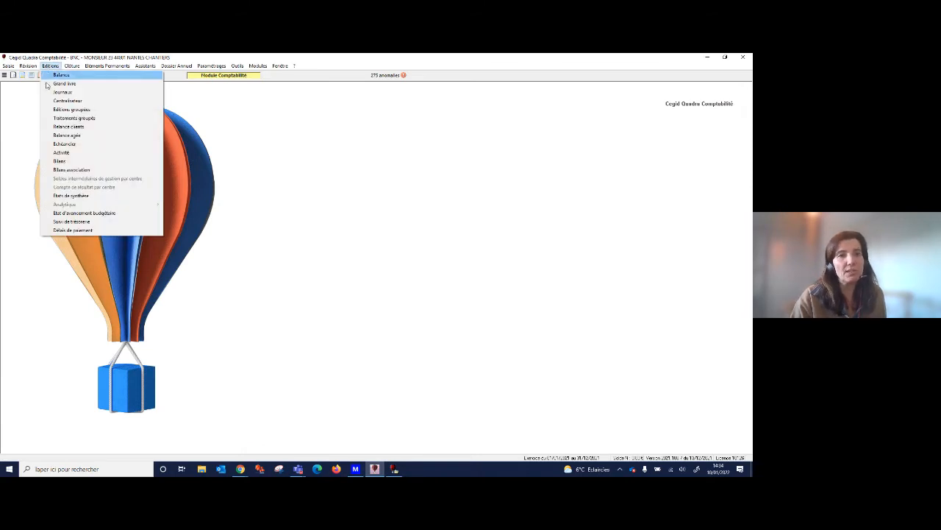
left_click(93, 196)
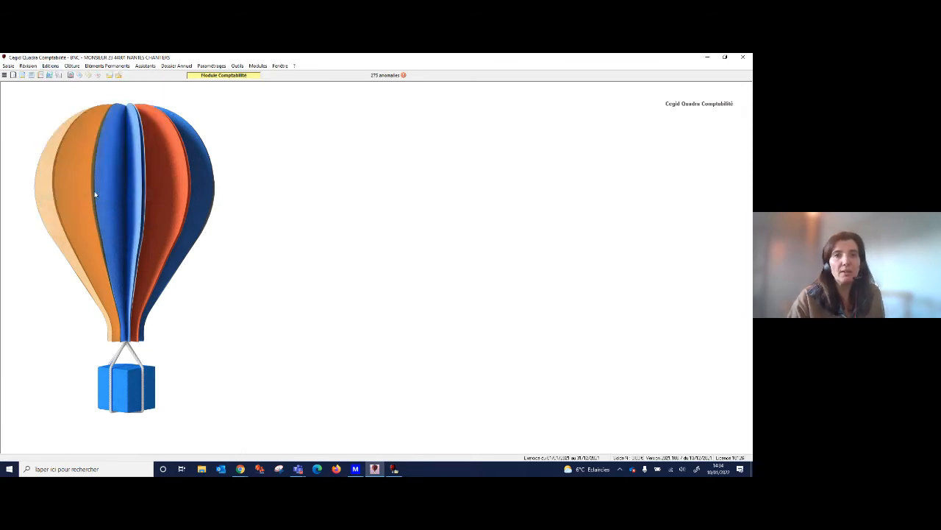
left_click(56, 66)
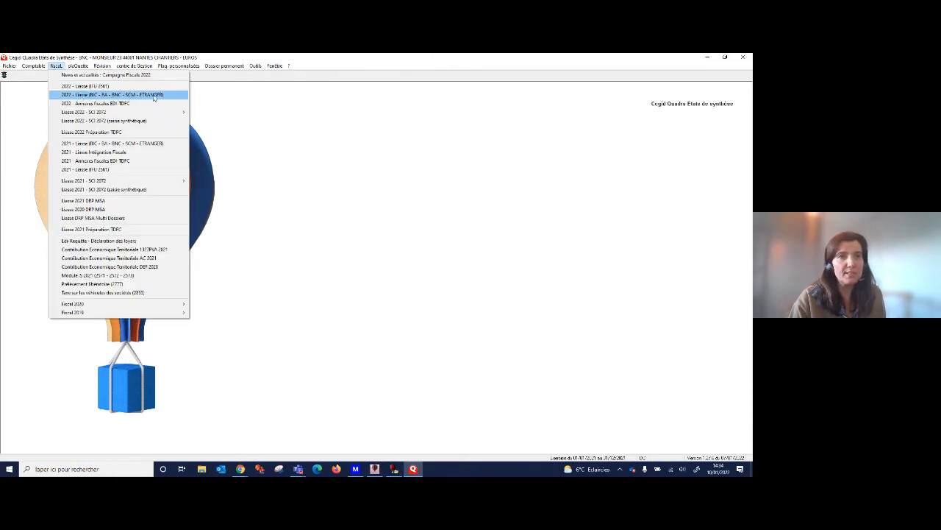
left_click(130, 95)
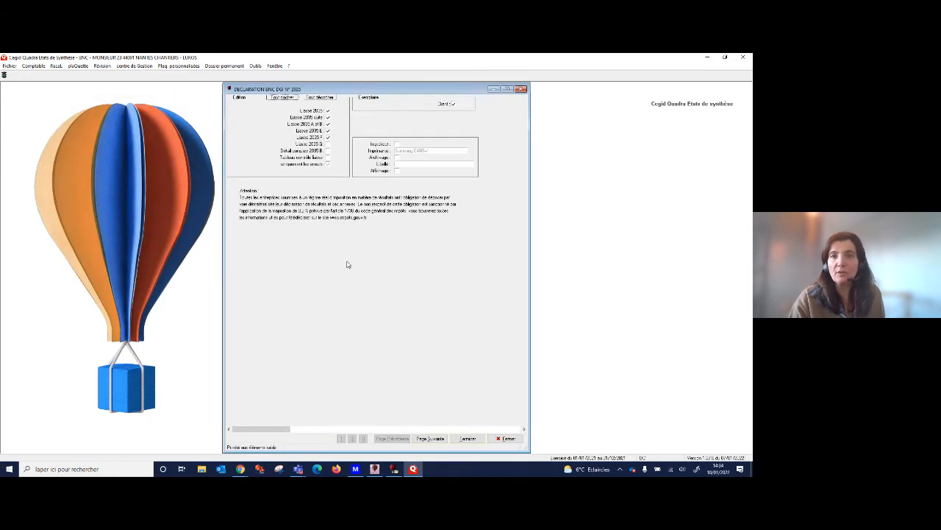
left_click(431, 438)
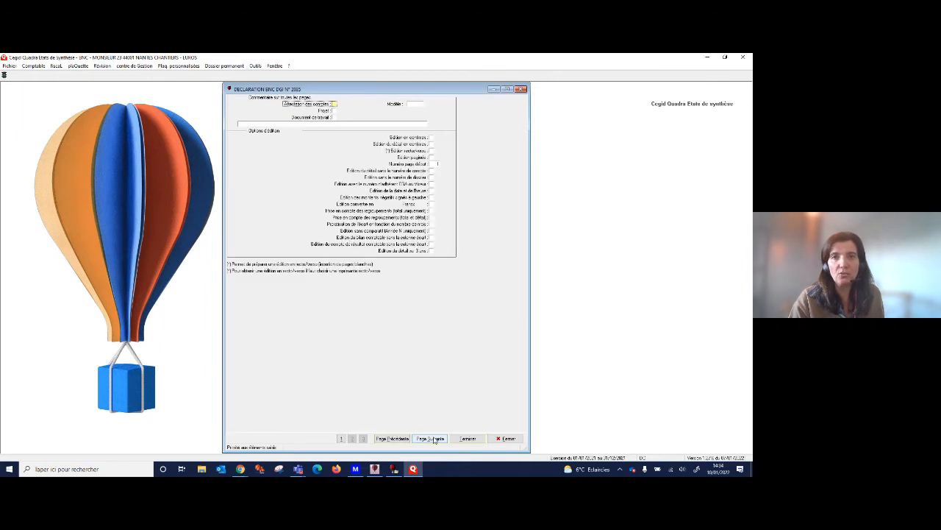
left_click(431, 438)
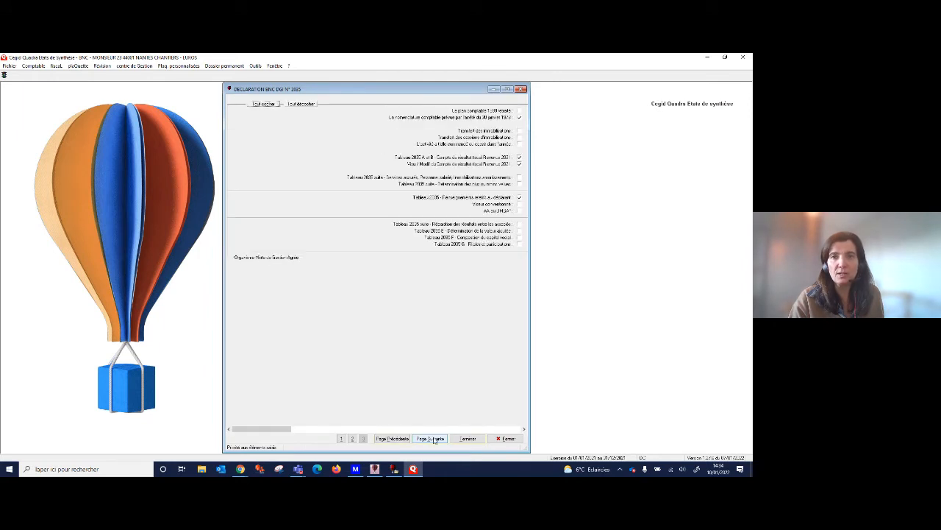
left_click(432, 438)
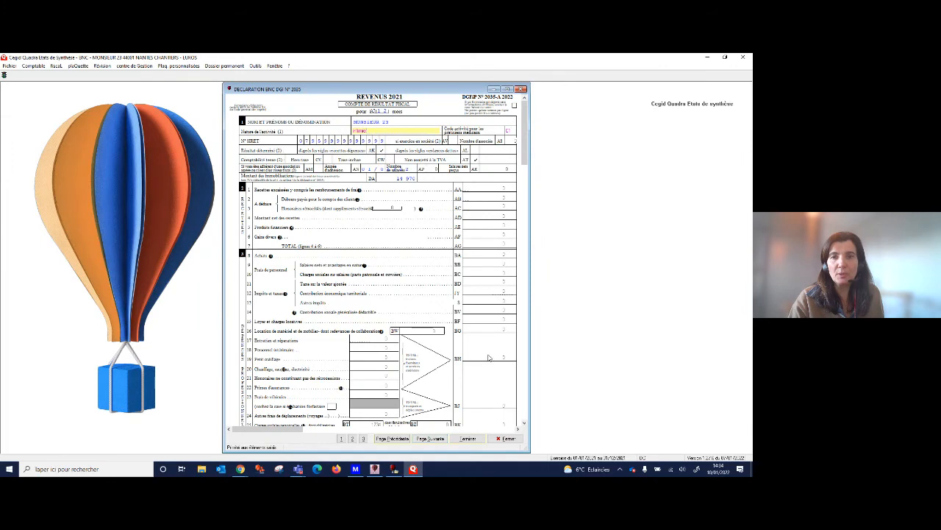
Review forms 2035-A and 2035-B, and examine the 2035-SD declaration down to its ECF box.
scroll(527, 401, "down", 2)
scroll(528, 401, "down", 2)
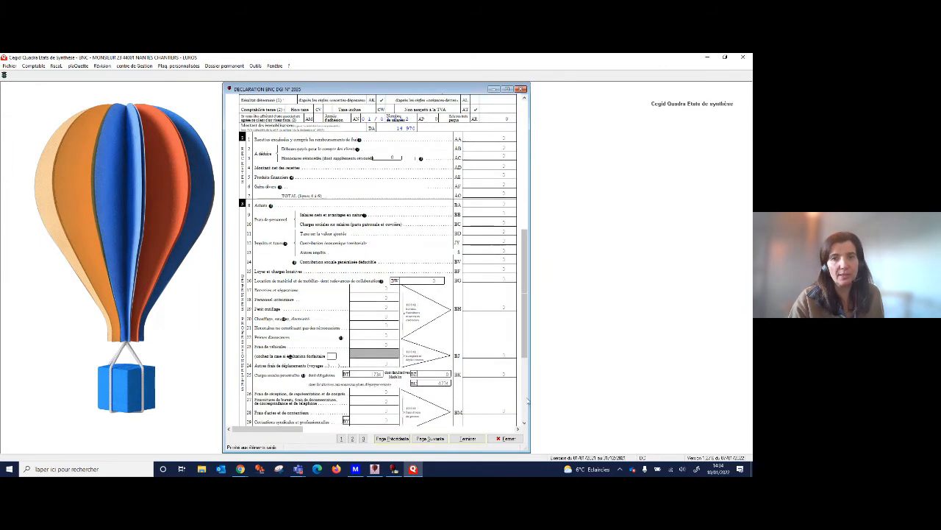
scroll(527, 401, "down", 1)
left_click(431, 439)
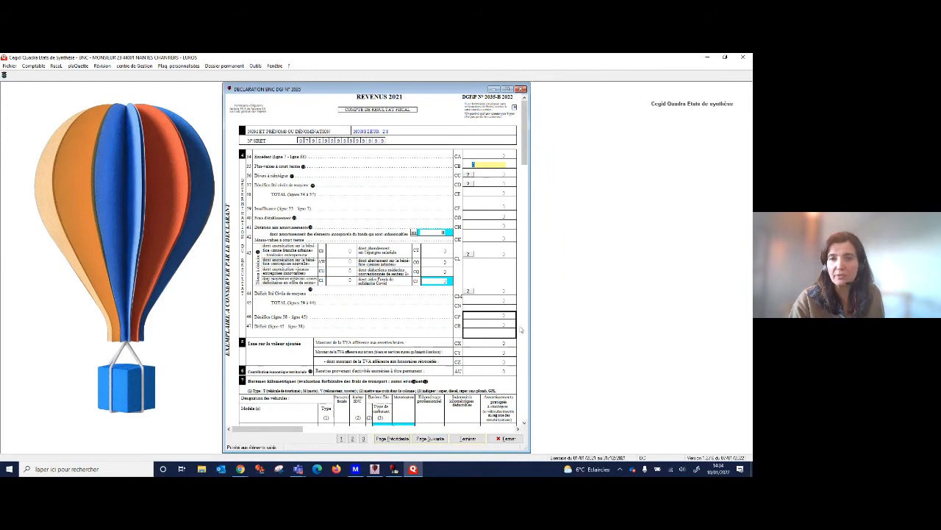
scroll(525, 386, "down", 1)
scroll(526, 386, "down", 2)
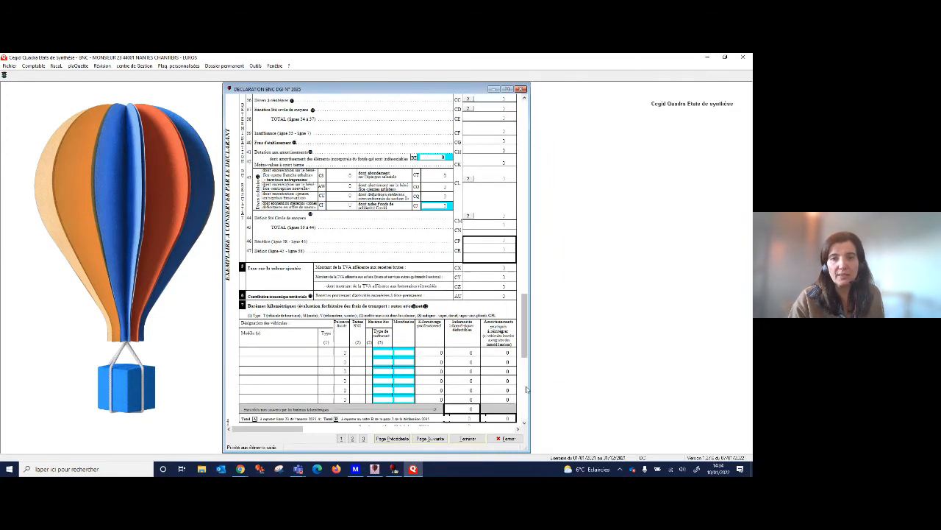
left_click(431, 439)
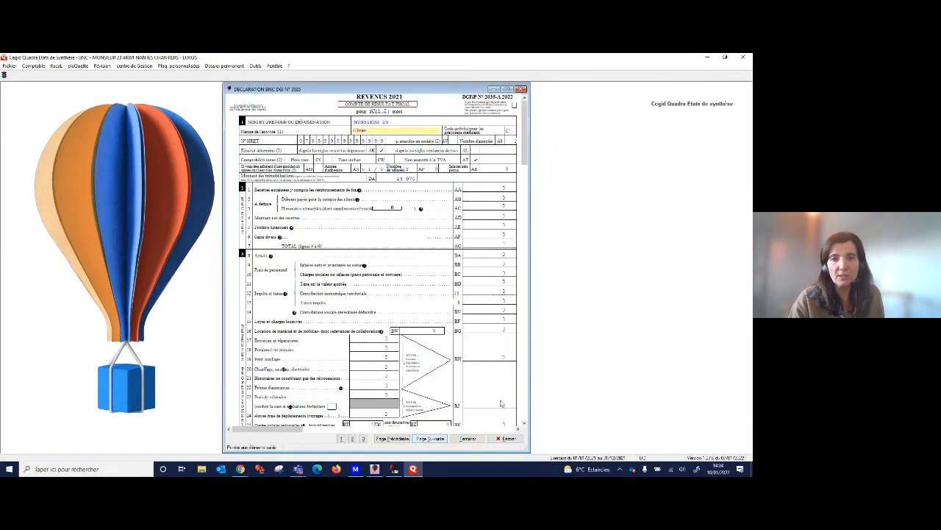
scroll(525, 416, "down", 4)
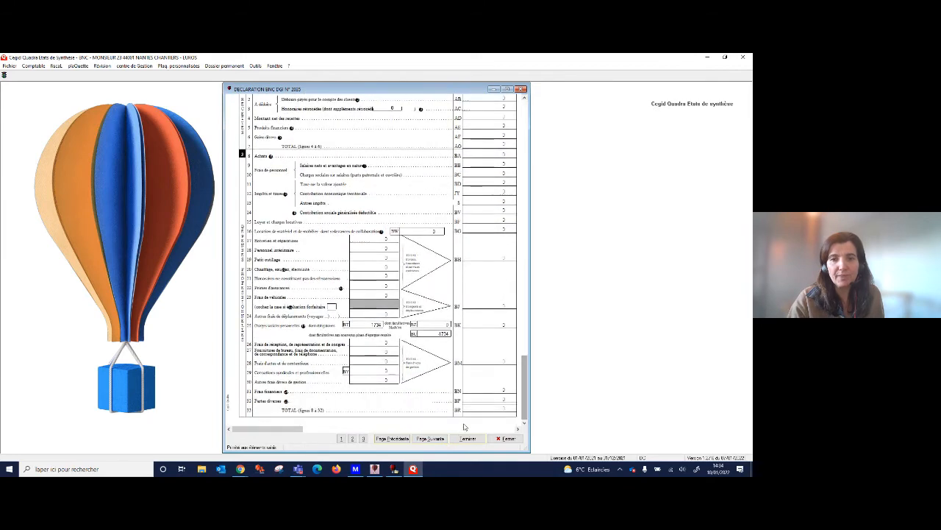
left_click(431, 440)
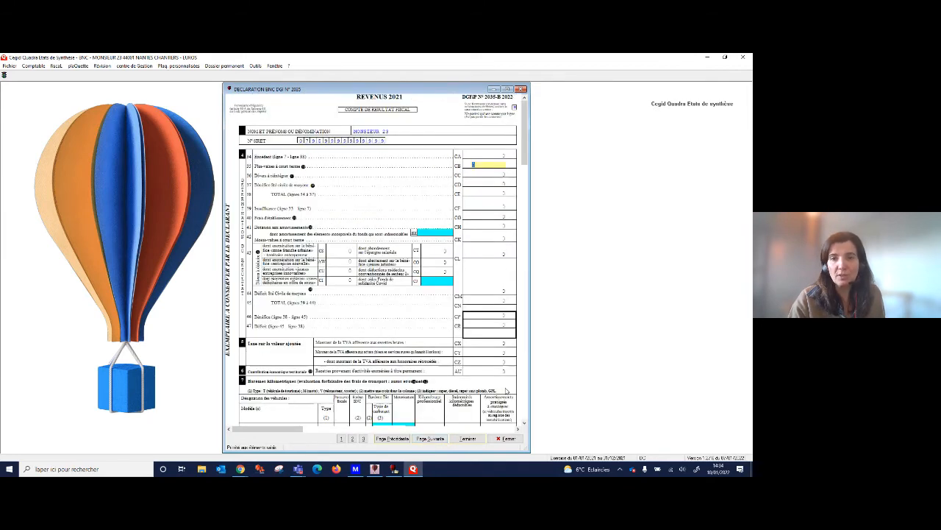
left_click(431, 439)
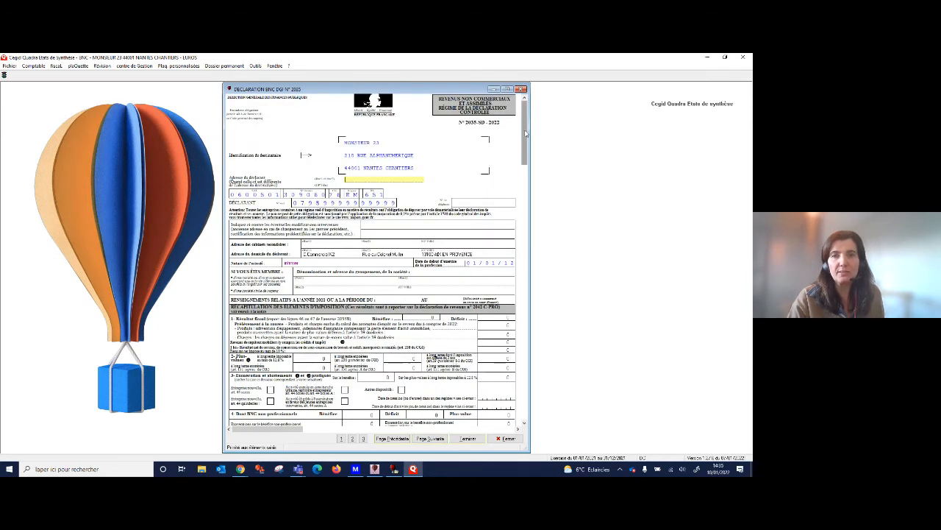
scroll(456, 353, "down", 4)
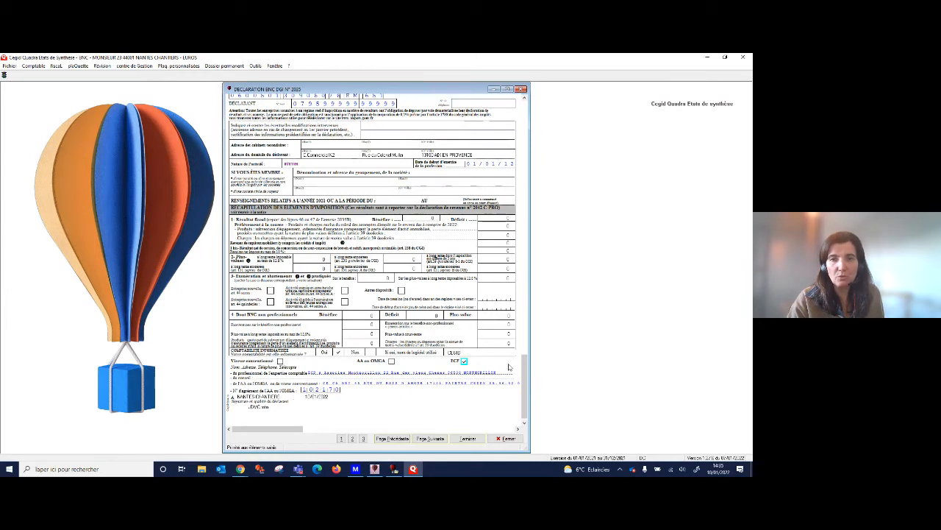
Finish the 2035 declaration, check the ECF provider line in the Liasse 2035 preview, and close the preview.
left_click(469, 438)
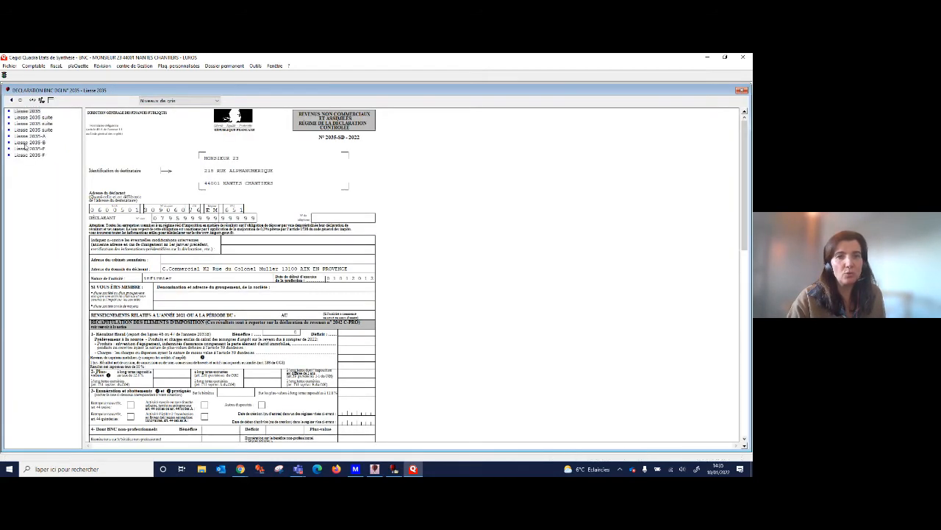
scroll(460, 286, "down", 5)
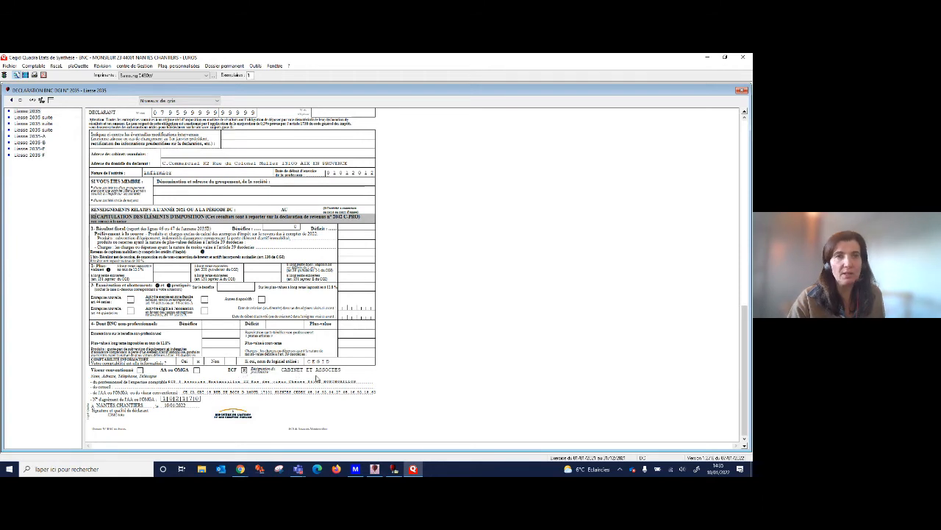
left_click(10, 96)
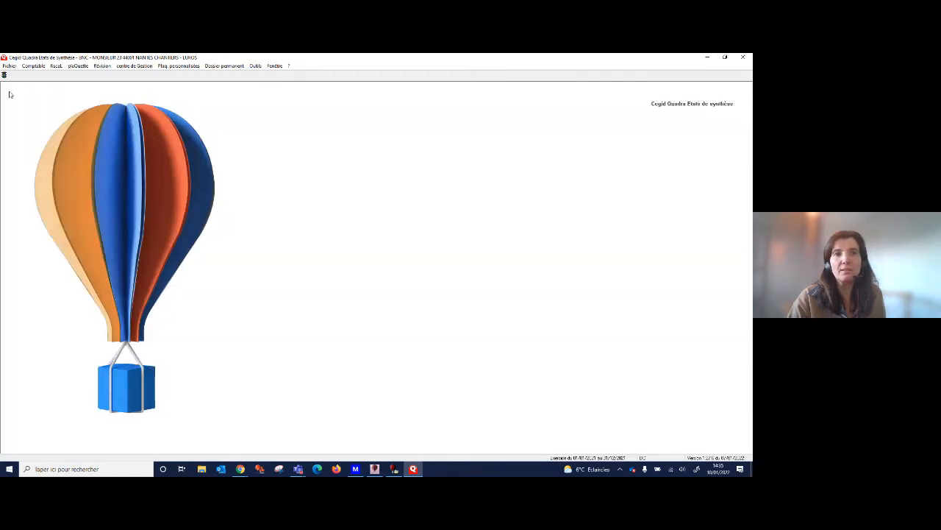
Open the 2022 - Annexes fiscales EDI-TDFC and advance past the annex selection lists to the 3030-SD Examen de Conformité Fiscale form.
left_click(55, 66)
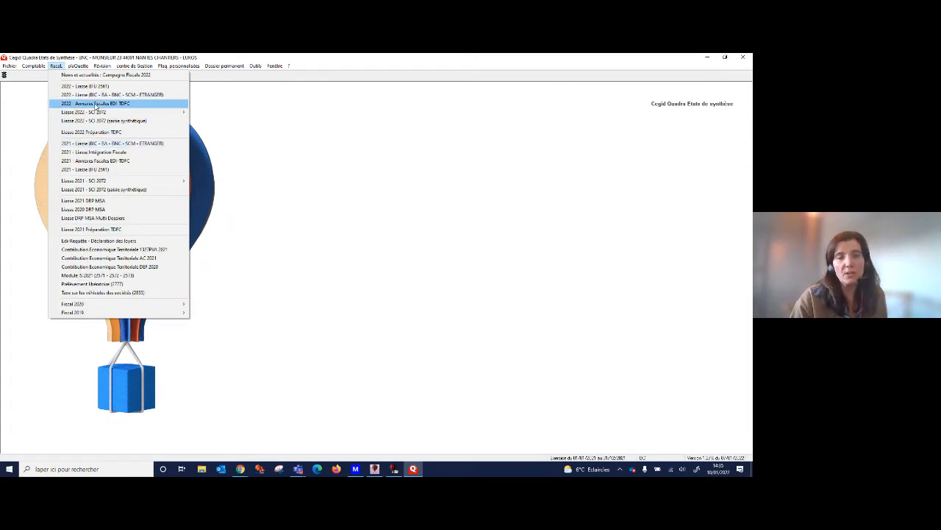
left_click(121, 104)
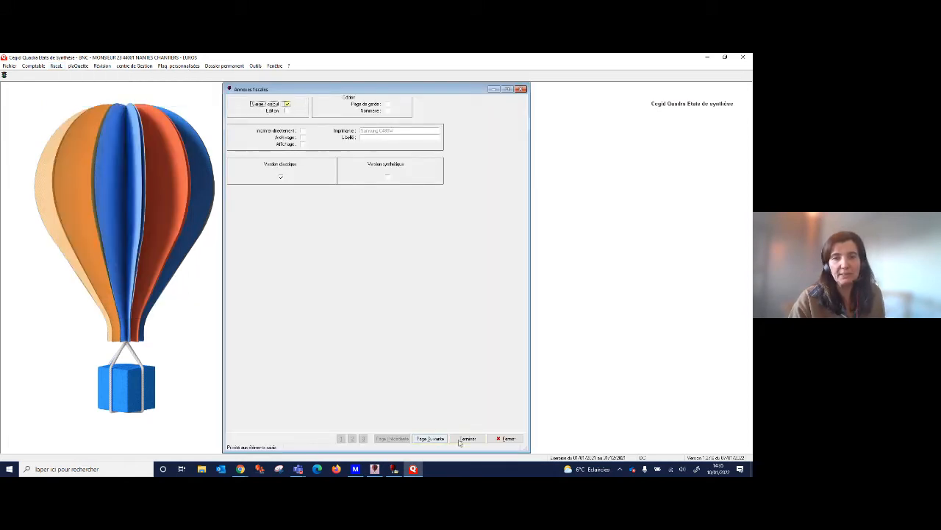
left_click(432, 439)
left_click(432, 439)
left_click(432, 439)
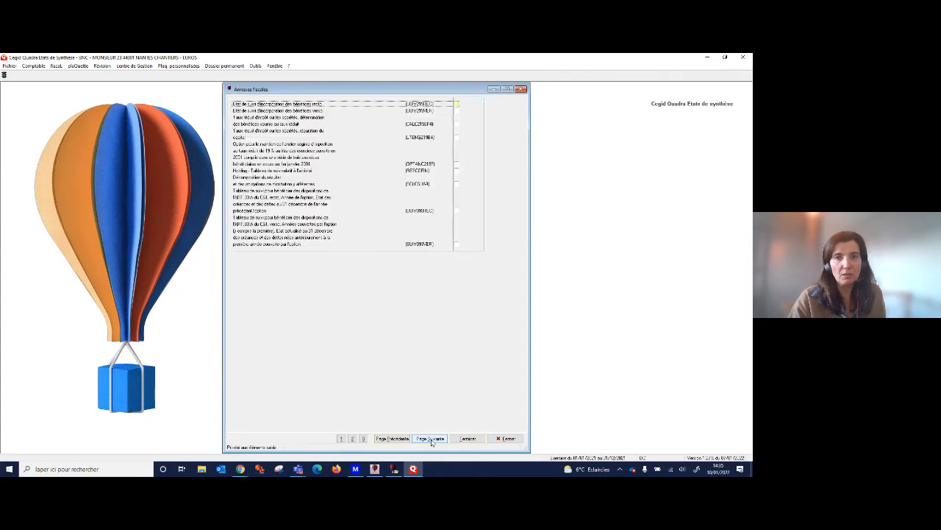
left_click(432, 439)
left_click(432, 439)
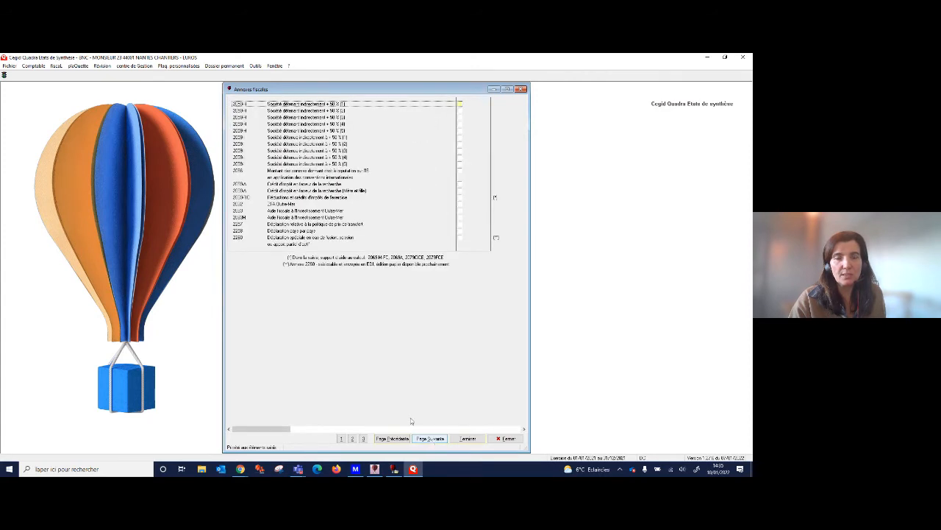
left_click(431, 439)
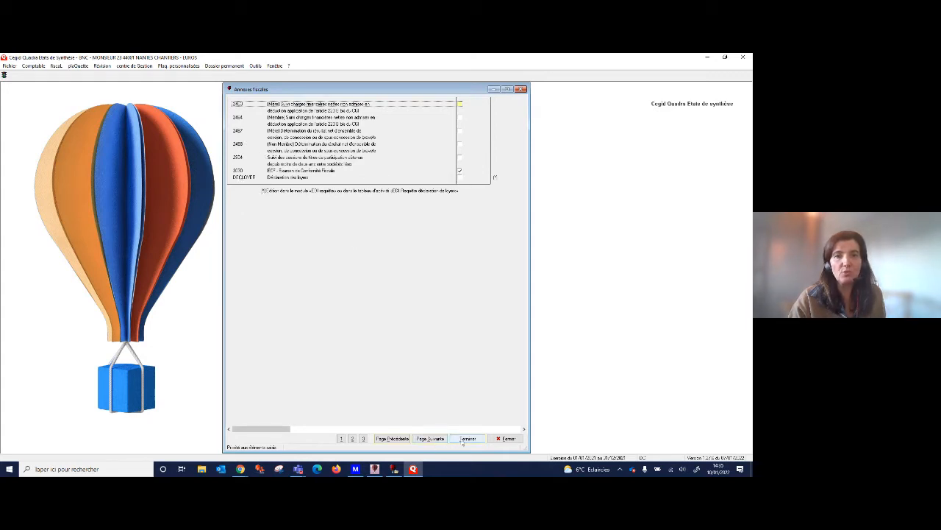
left_click(433, 439)
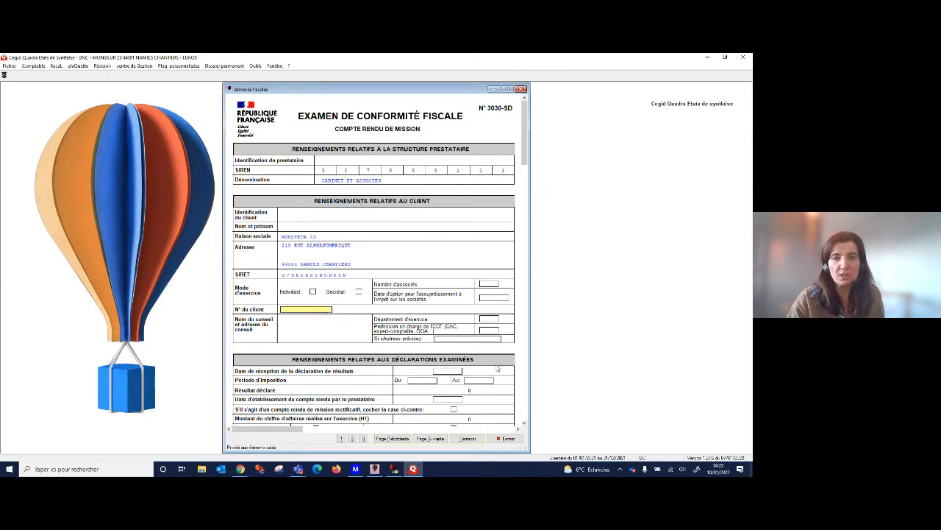
Go through the remaining pages of the 3030-SD mission report and finish the tax annexes.
left_click(433, 439)
left_click(432, 439)
left_click(432, 439)
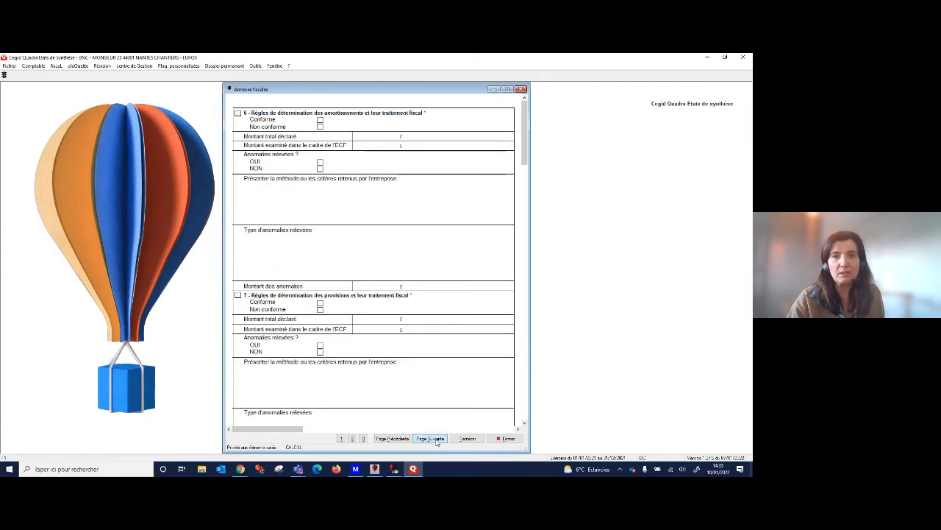
left_click(434, 439)
left_click(466, 439)
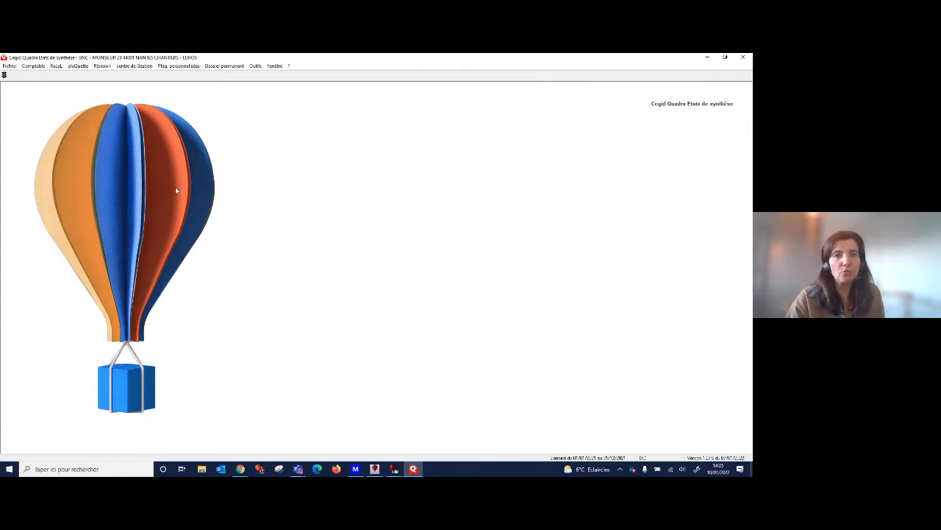
left_click(57, 66)
left_click(81, 101)
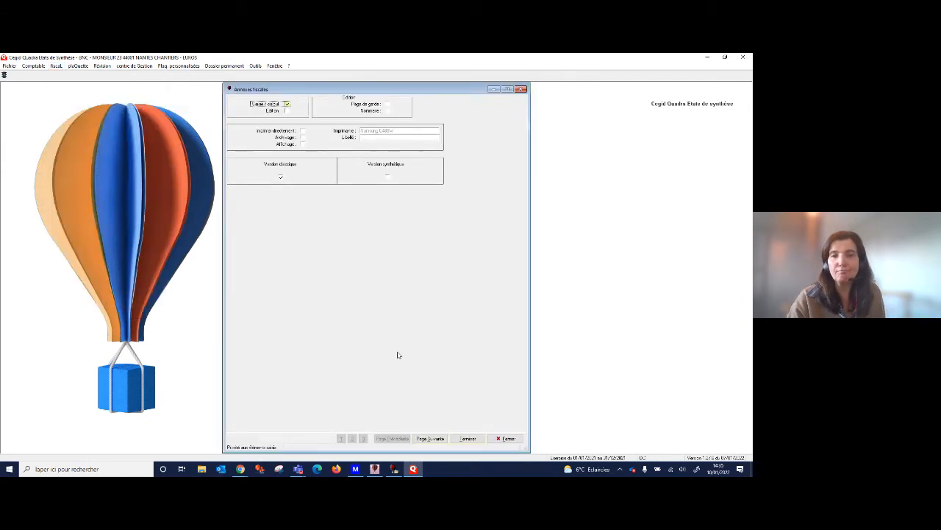
left_click(466, 438)
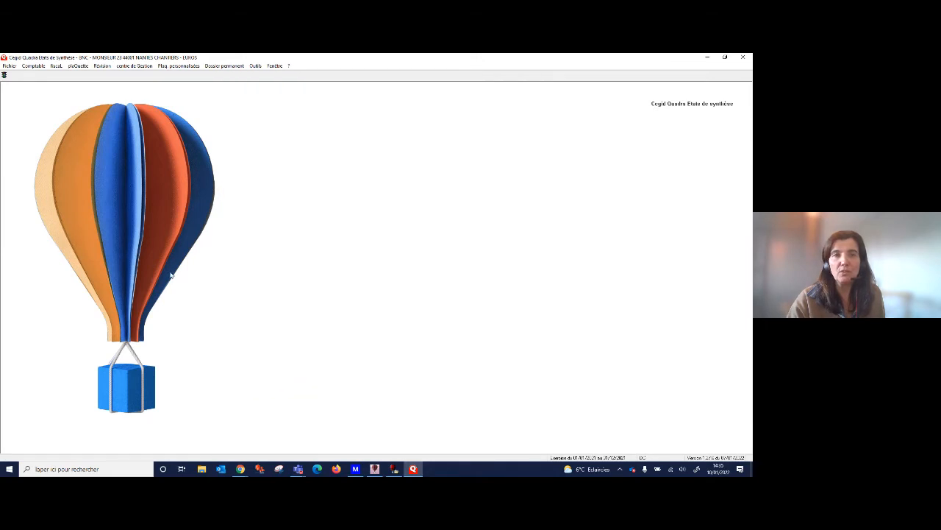
Open Liasse 2022 Préparation TDFC, pick AF3030 (ECF - Examen de Conformité Fiscale) as the independent filing, and close the preparation without running it.
left_click(55, 66)
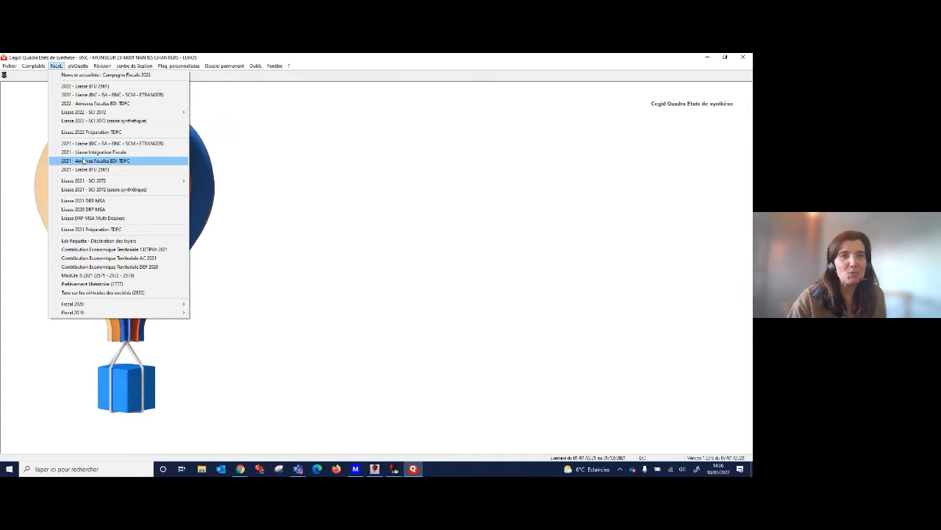
left_click(117, 133)
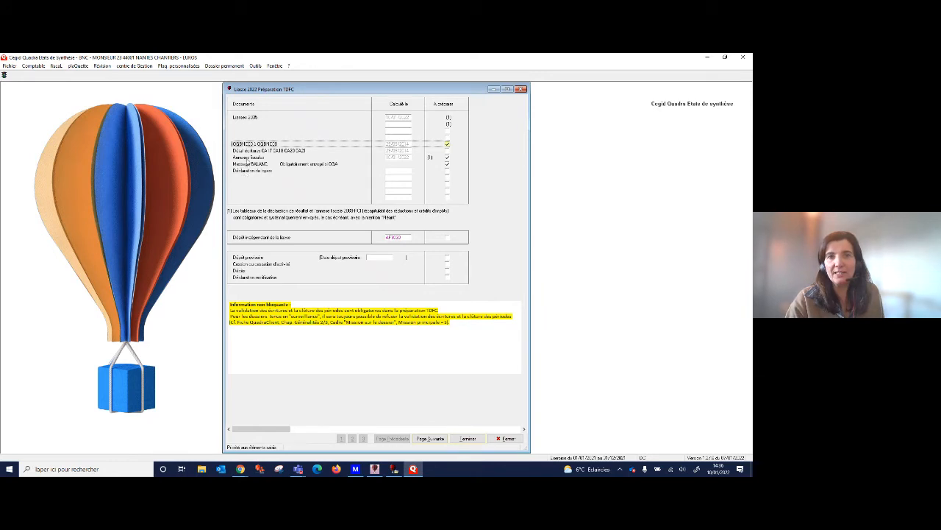
left_click(257, 160)
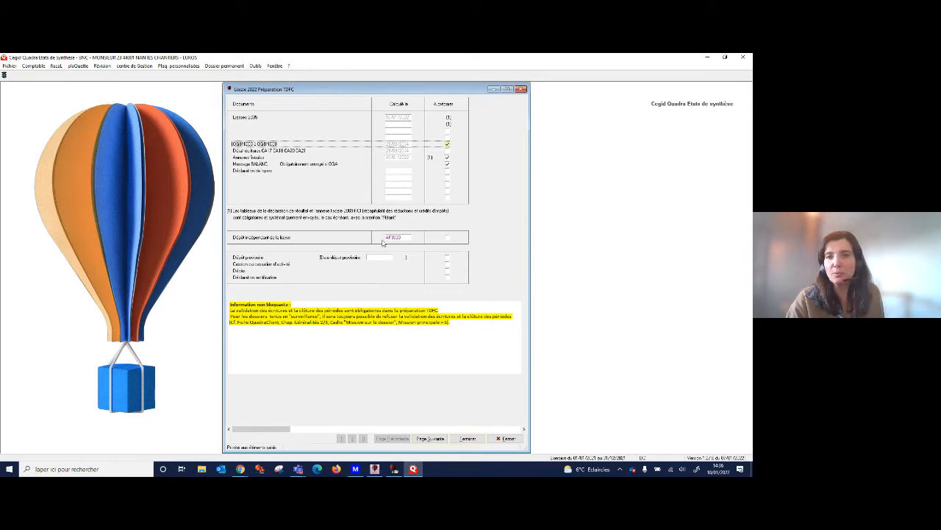
left_click(408, 238)
left_click(408, 238)
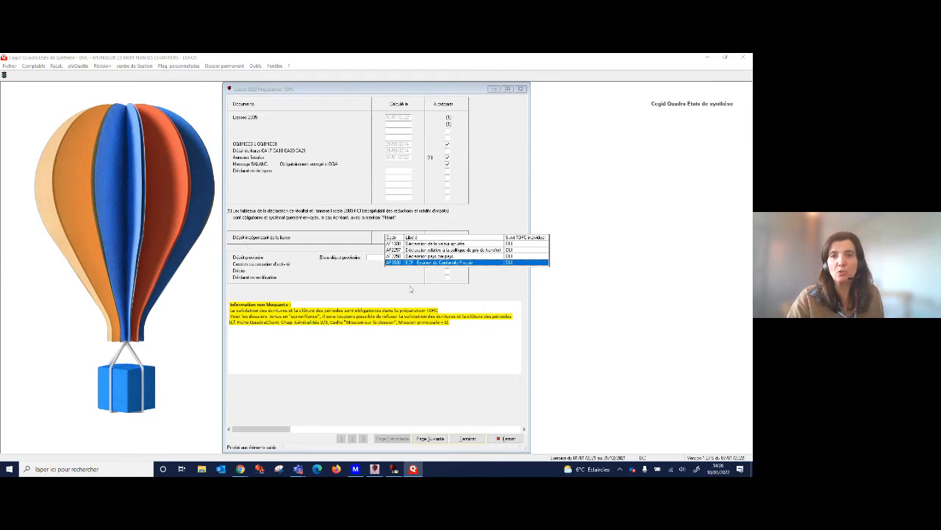
left_click(429, 263)
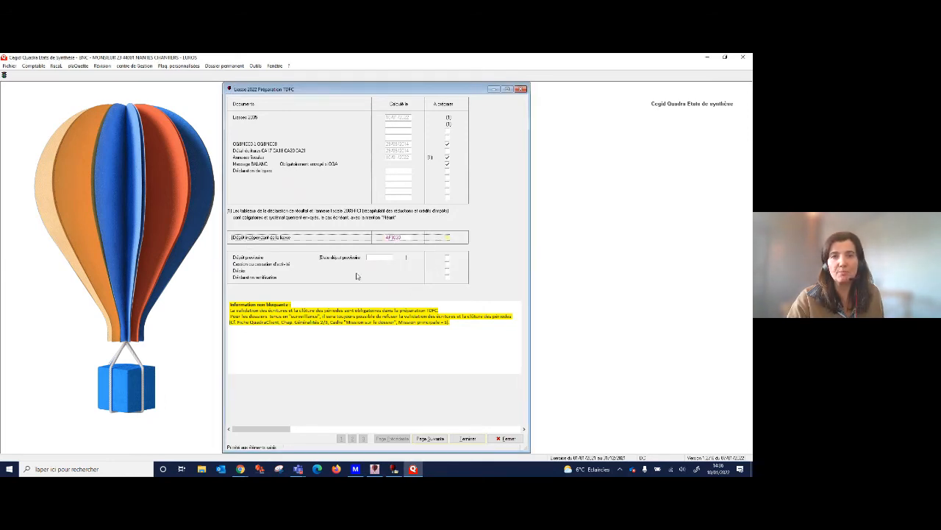
left_click(519, 441)
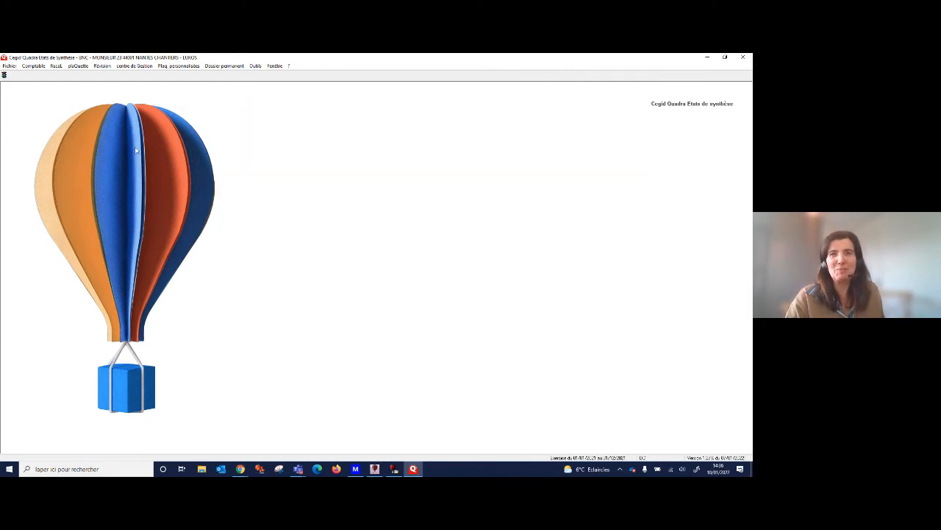
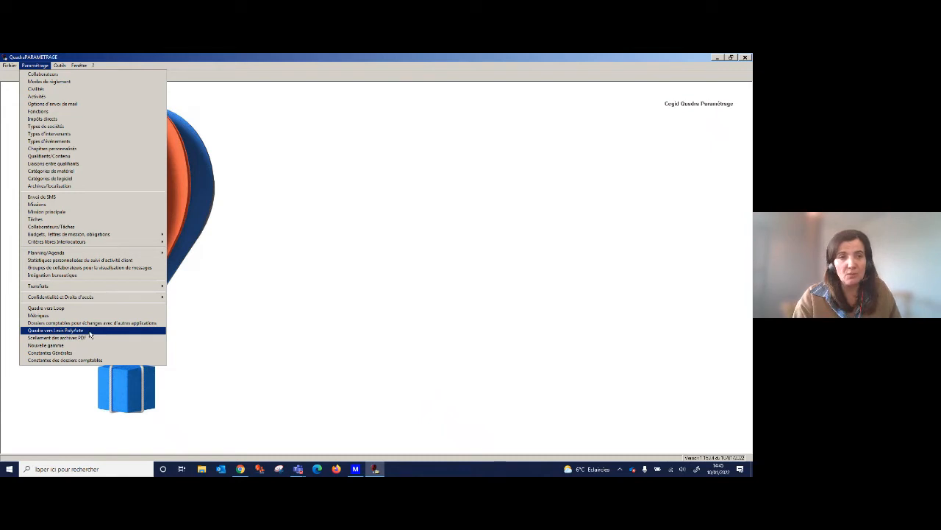
Open Quadra vers Lexis PolyActe, set Responsable principal to Collaborateur spécifique with its named collaborator, and set the first role to Responsable.
left_click(89, 331)
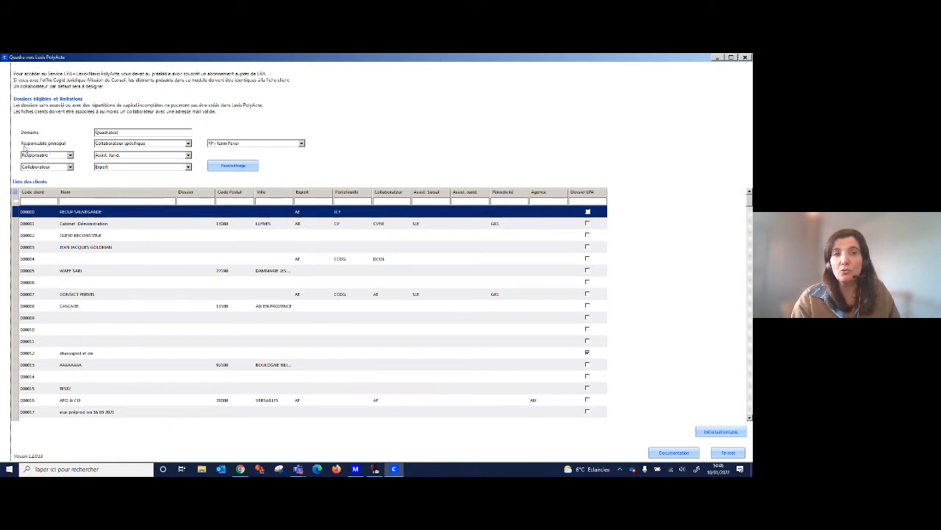
left_click(188, 144)
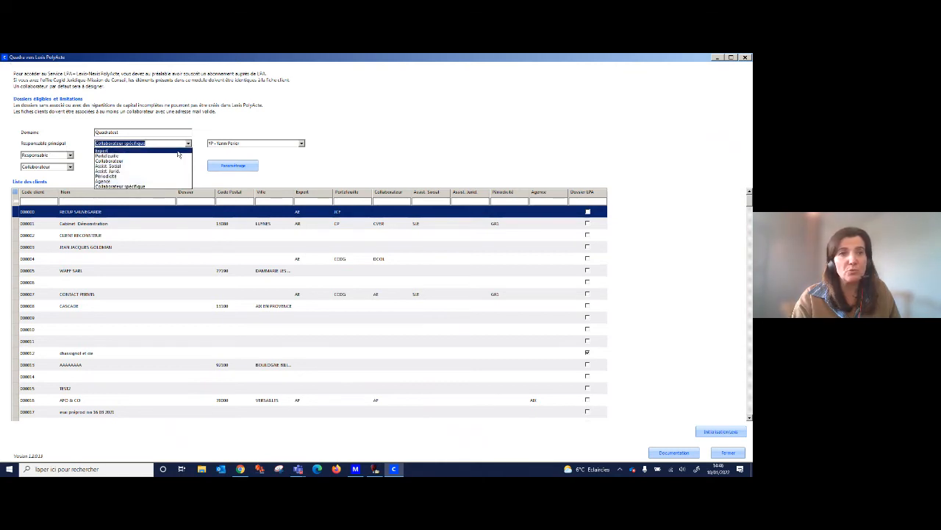
left_click(177, 150)
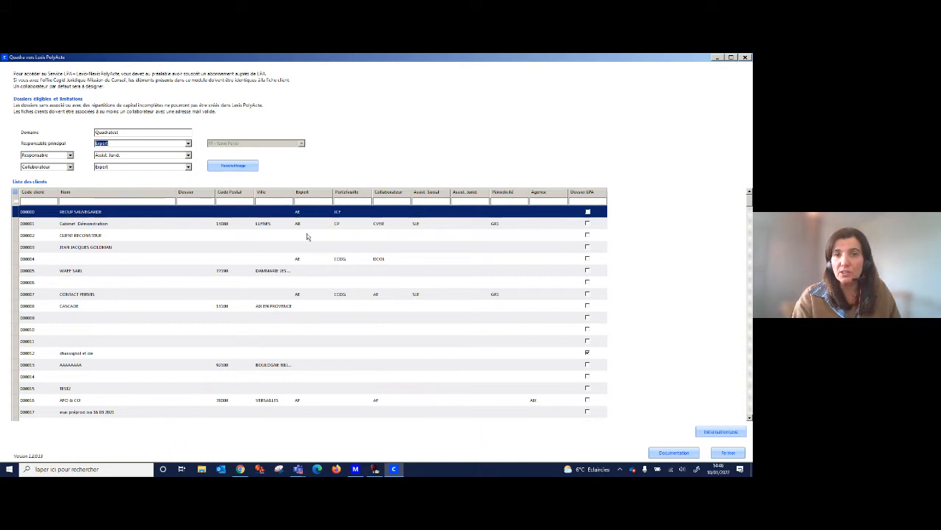
left_click(188, 143)
left_click(144, 187)
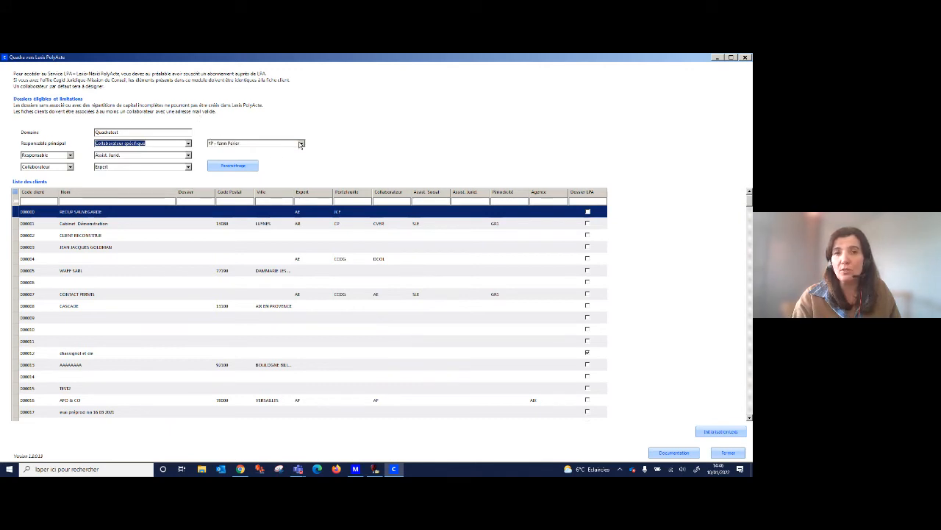
left_click(300, 143)
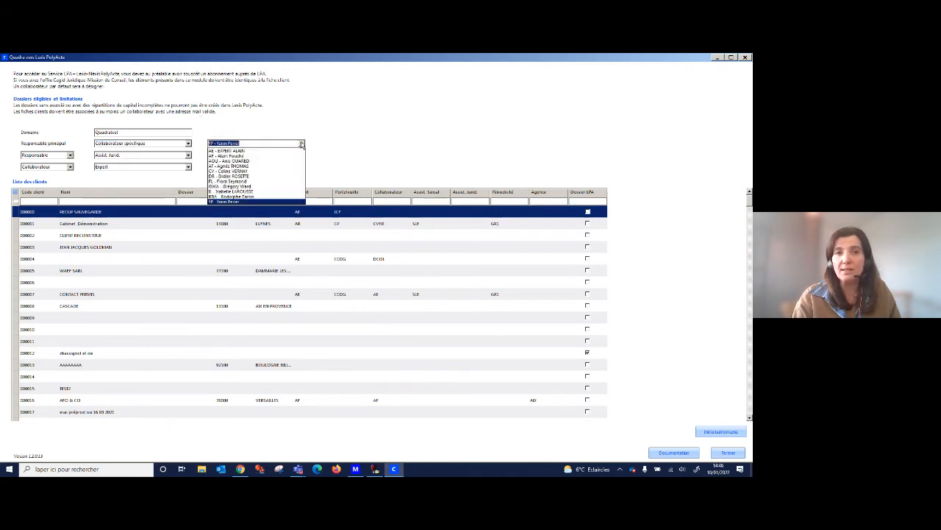
left_click(288, 202)
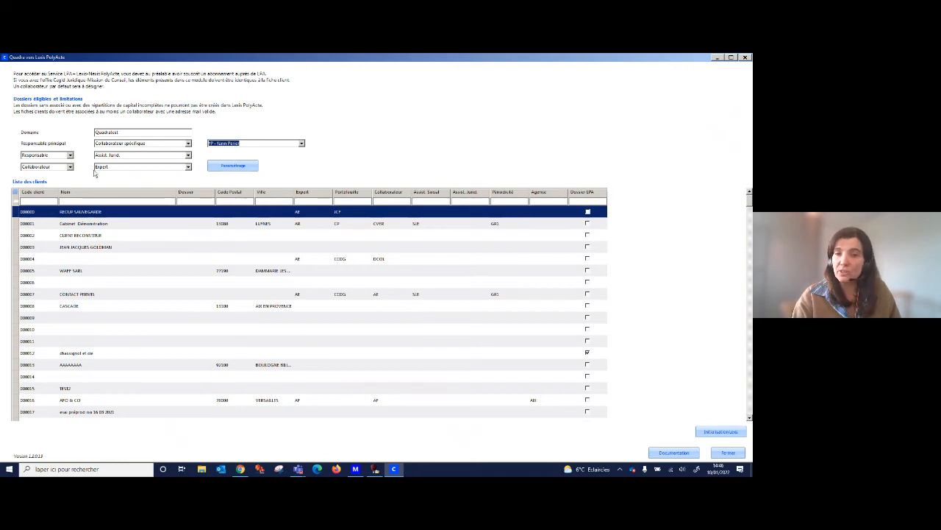
left_click(70, 156)
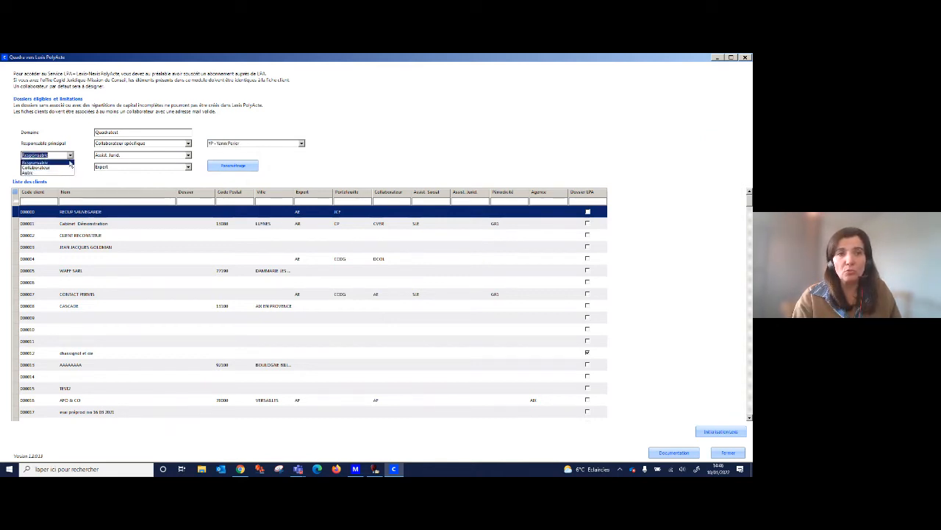
left_click(70, 163)
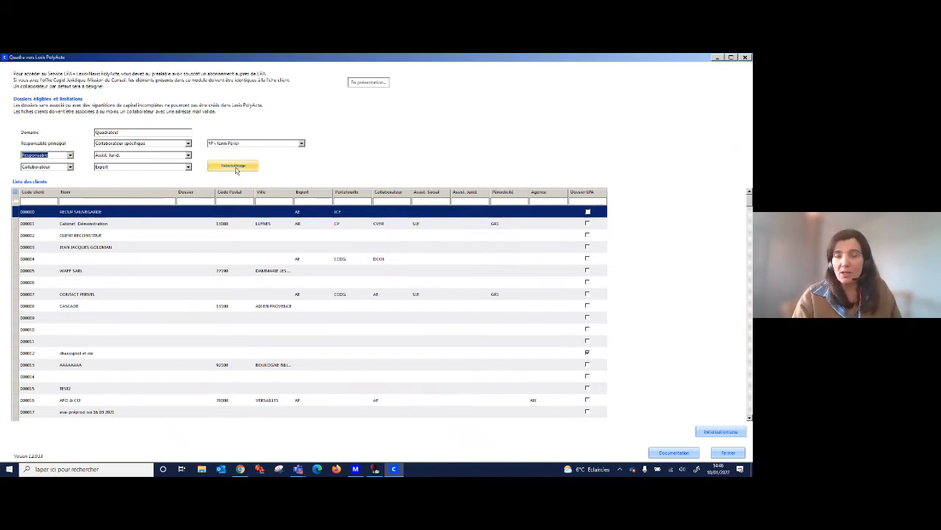
Review the Quadra-to-Lexis code correspondence for all the administrative functions, including the codes offered for Conjoint collaborateur, and validate it.
left_click(234, 166)
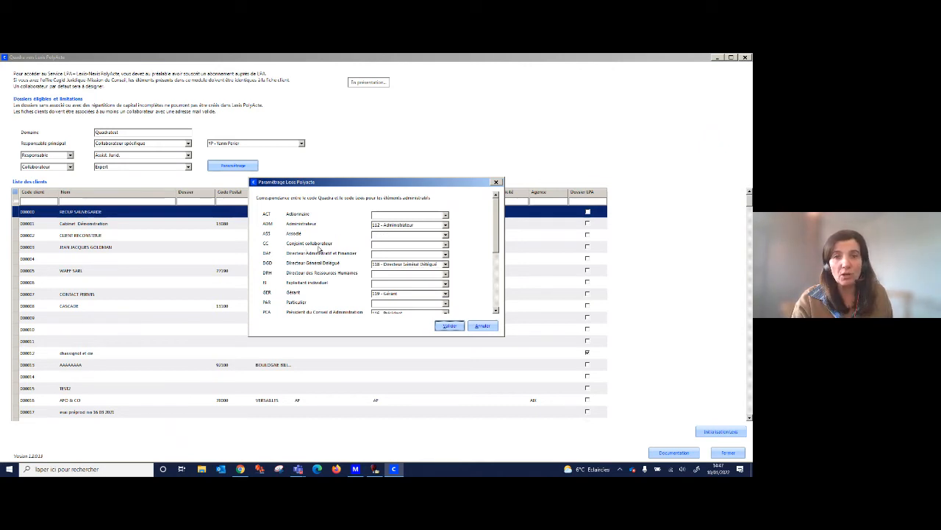
left_click(445, 244)
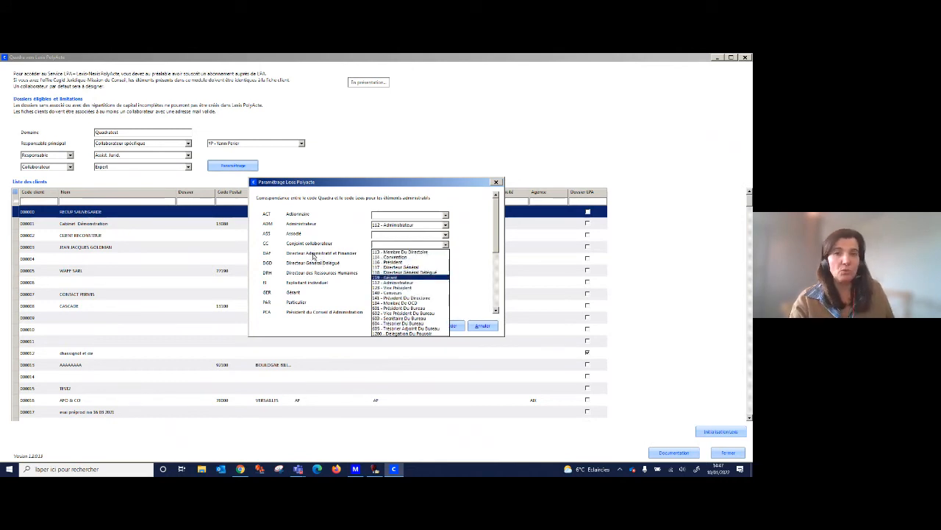
left_click(393, 244)
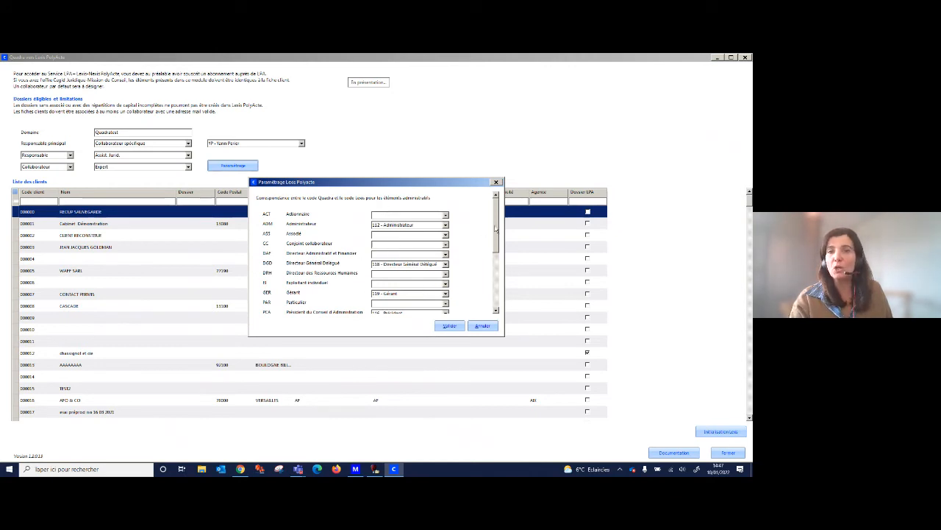
left_click_drag(497, 231, 497, 293)
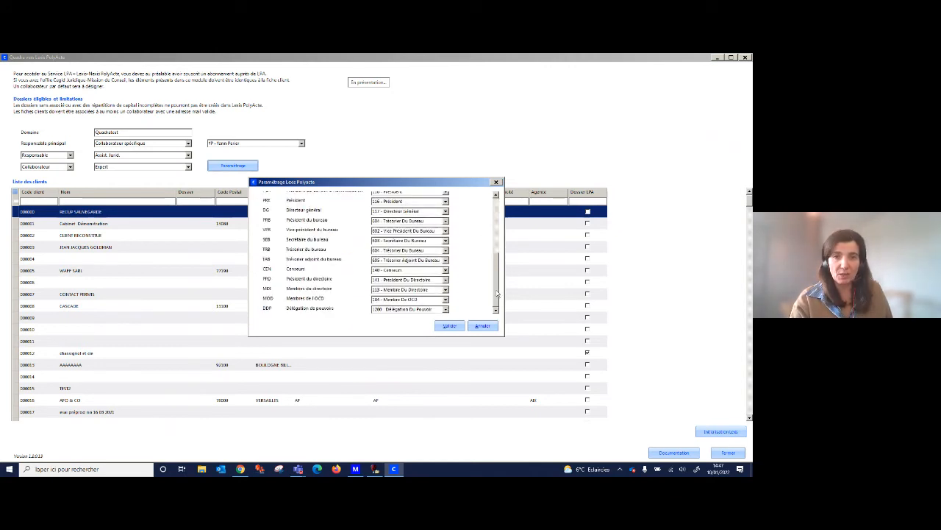
left_click(449, 327)
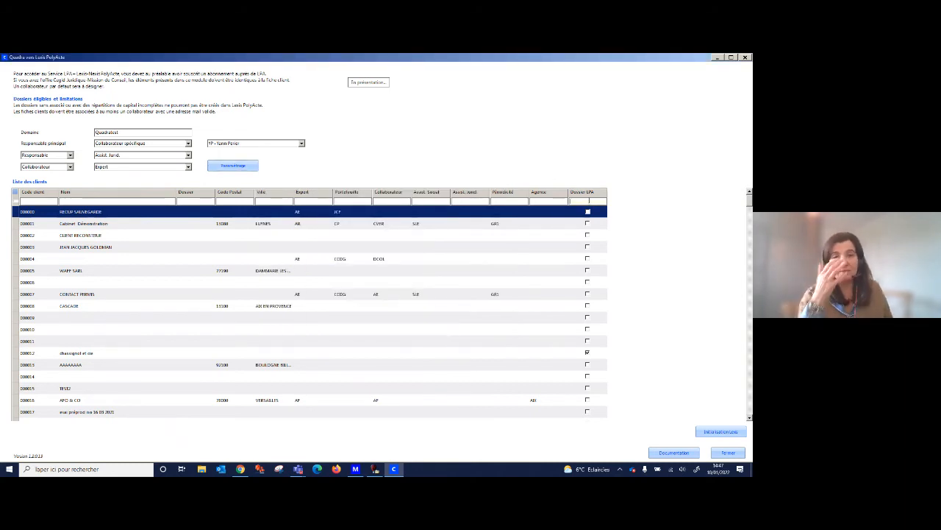
Filter the client list on Dossier LPA with "oui" and clear the filter again.
type("oui")
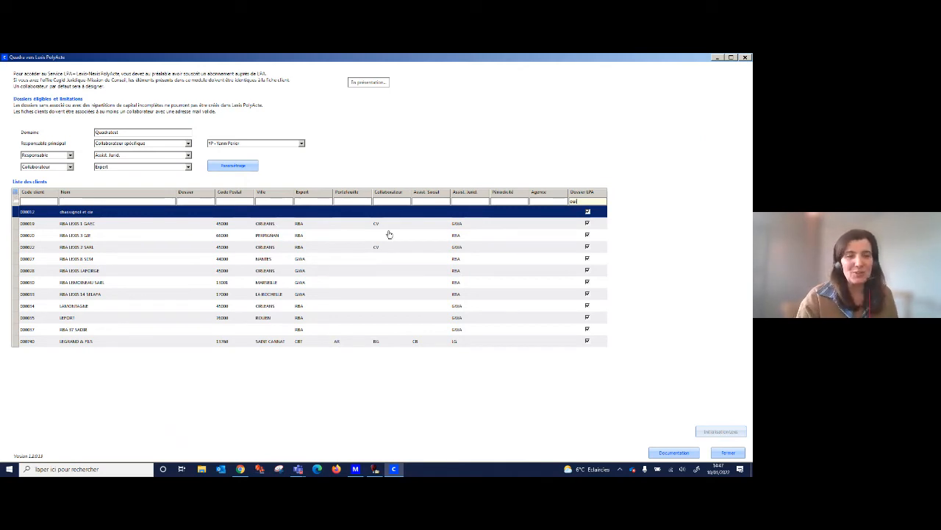
key("BackSpace")
key("BackSpace")
key("BackSpace")
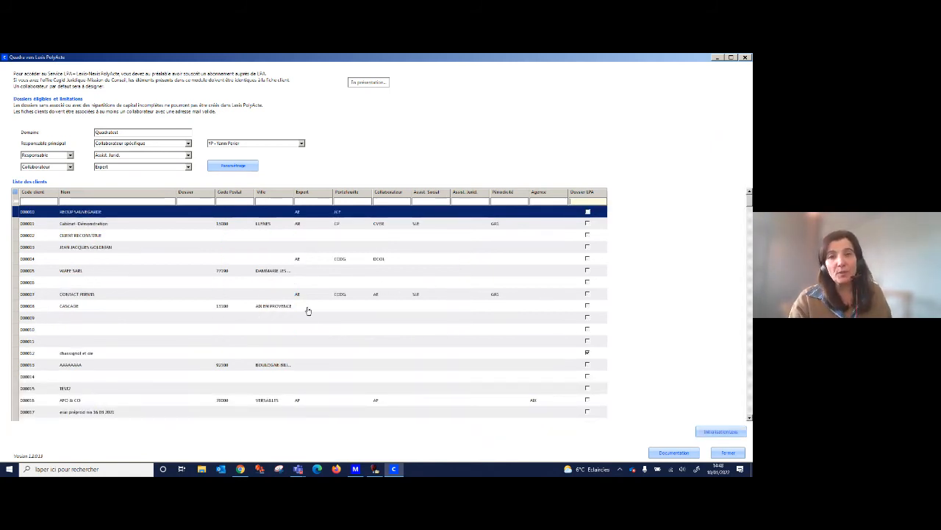
Request the Lexis initialisation of the AUTO ECOLE JEAN-LUC SARL dossier, decline the confirmation, and close the Lexis PolyActe module.
scroll(308, 311, "down", 3)
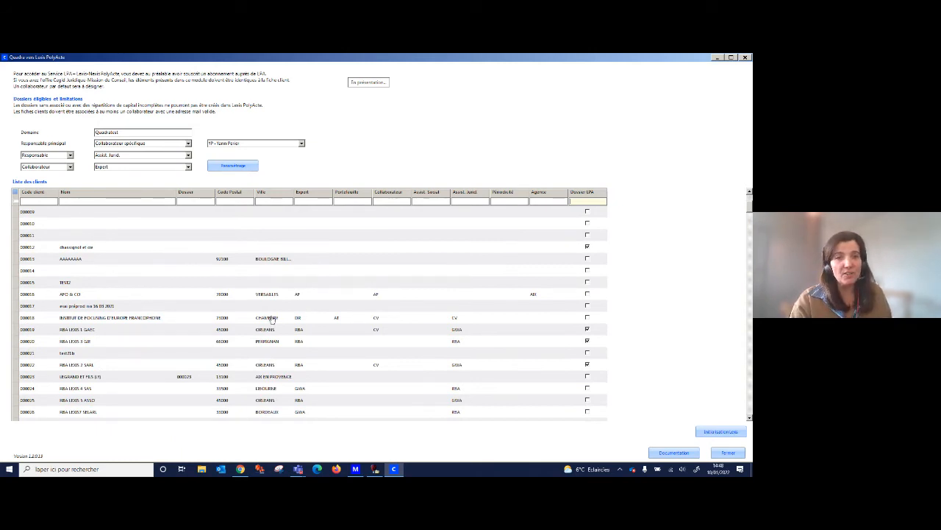
scroll(271, 318, "down", 6)
scroll(271, 319, "down", 2)
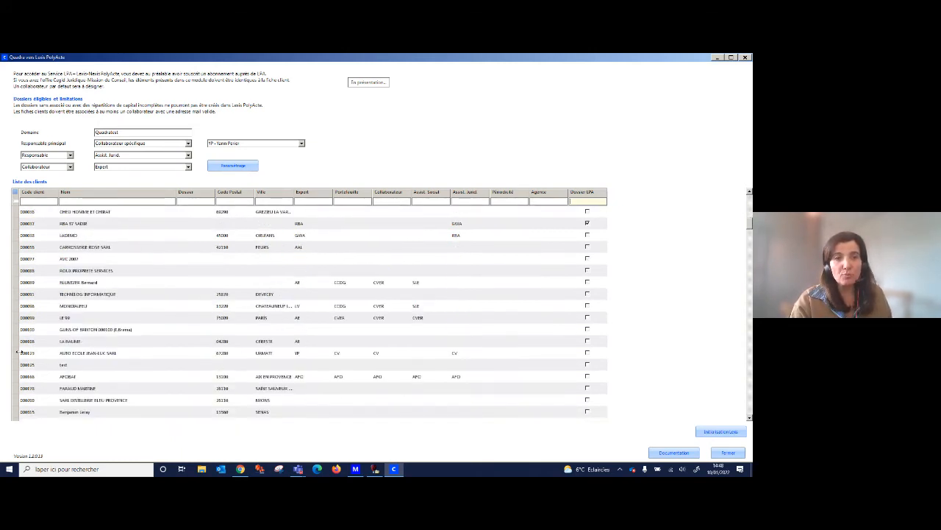
left_click(42, 356)
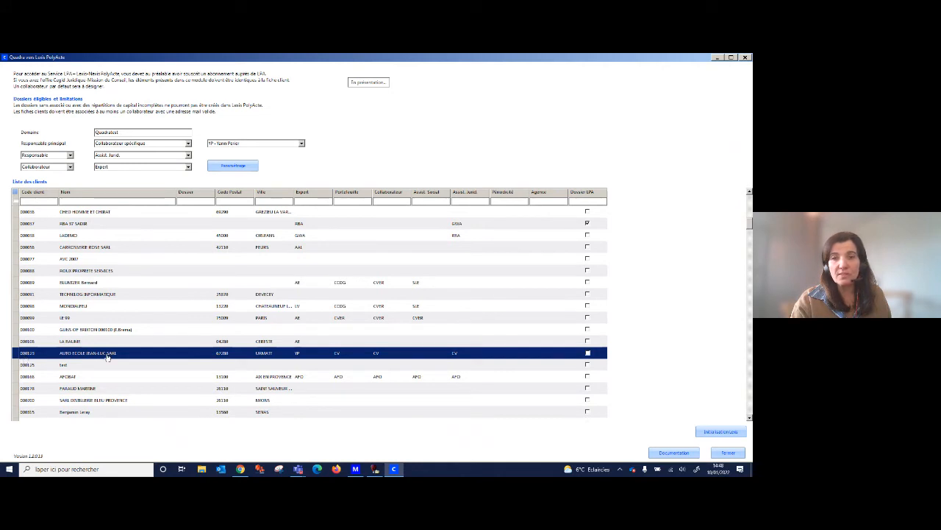
left_click(725, 436)
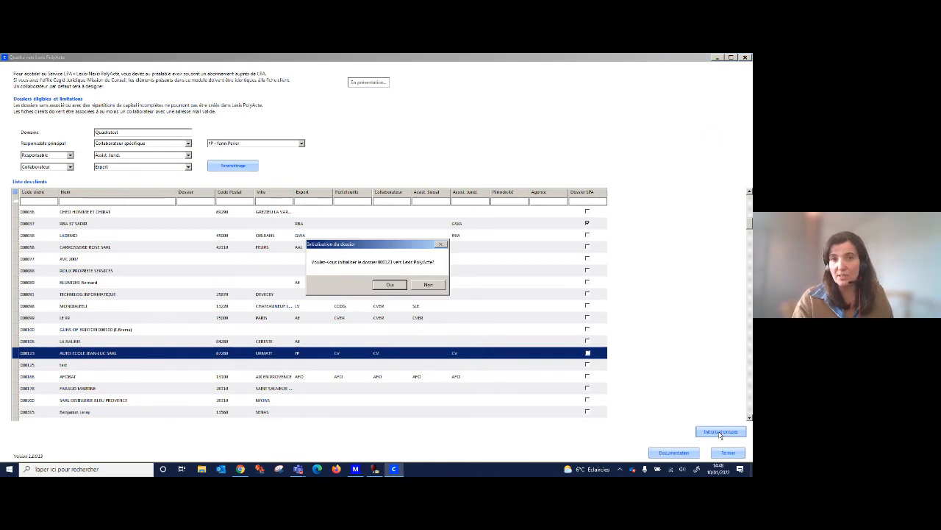
left_click(429, 285)
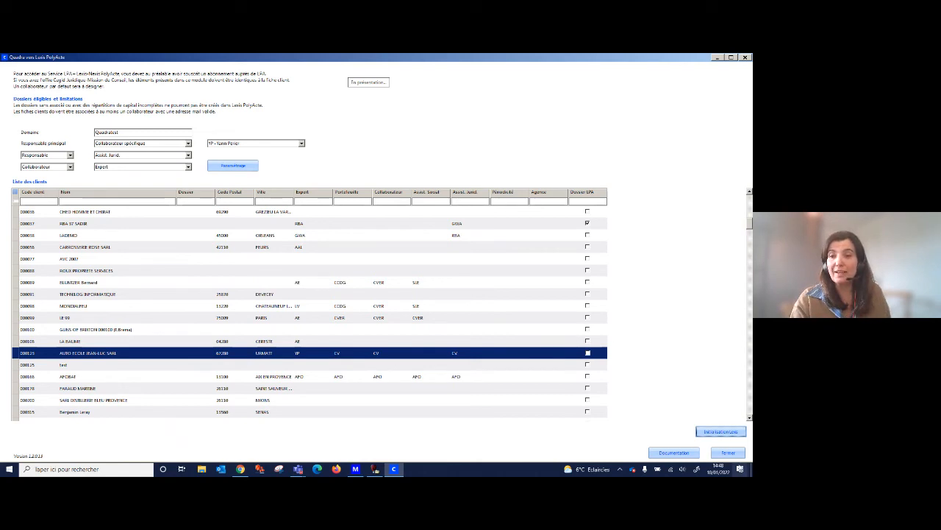
left_click(728, 453)
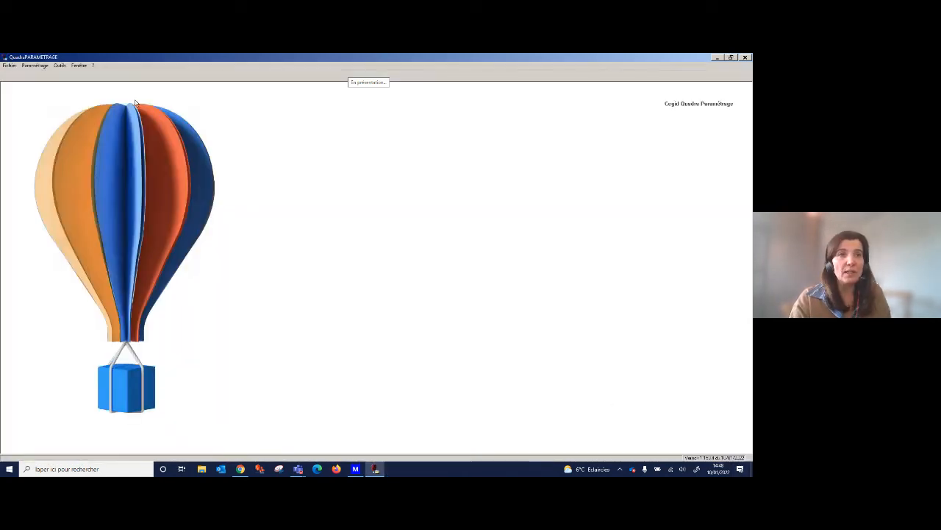
Switch to Cegid Quadra Bureau and open the client record of AUTO ECOLE JEAN-LUC SARL from the client list.
left_click(355, 468)
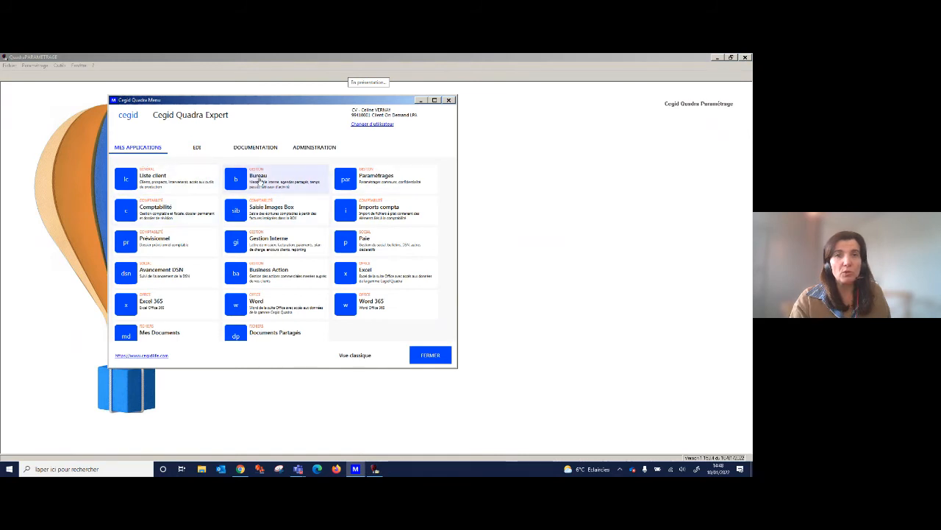
left_click(259, 180)
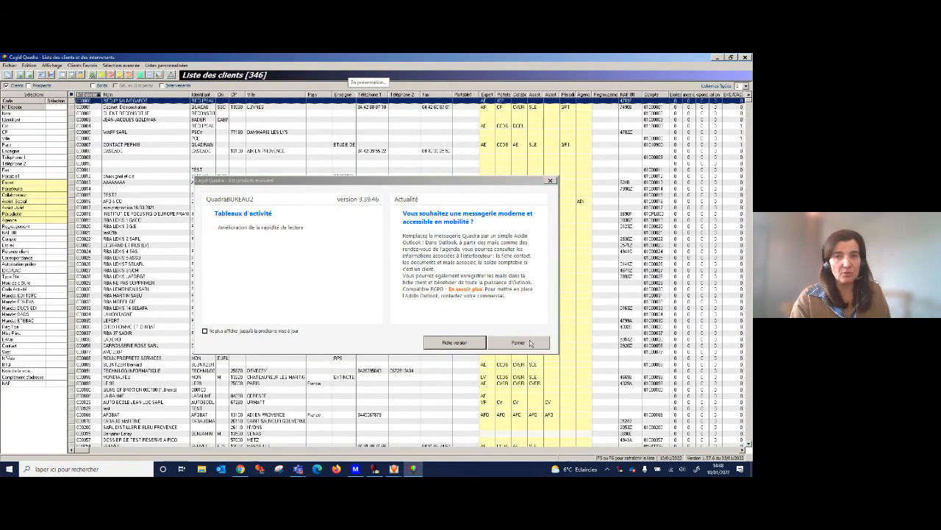
left_click(532, 342)
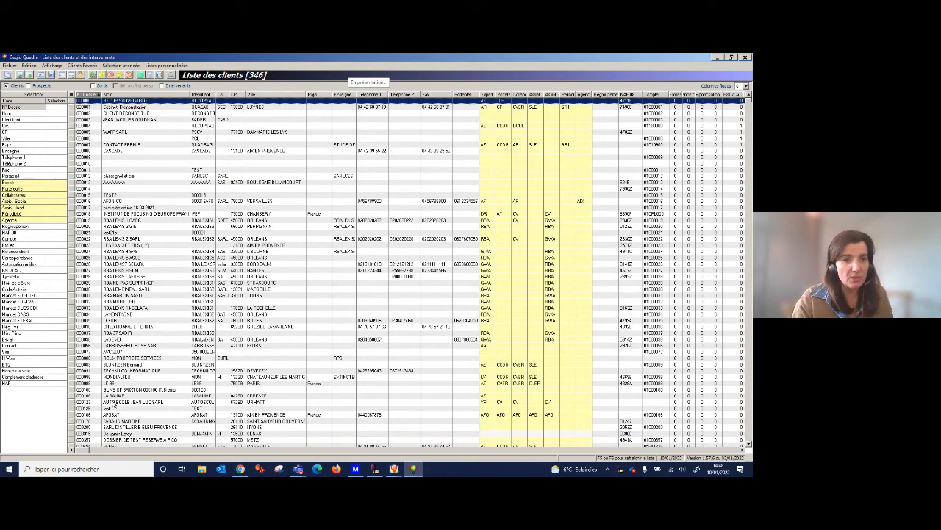
left_click(90, 403)
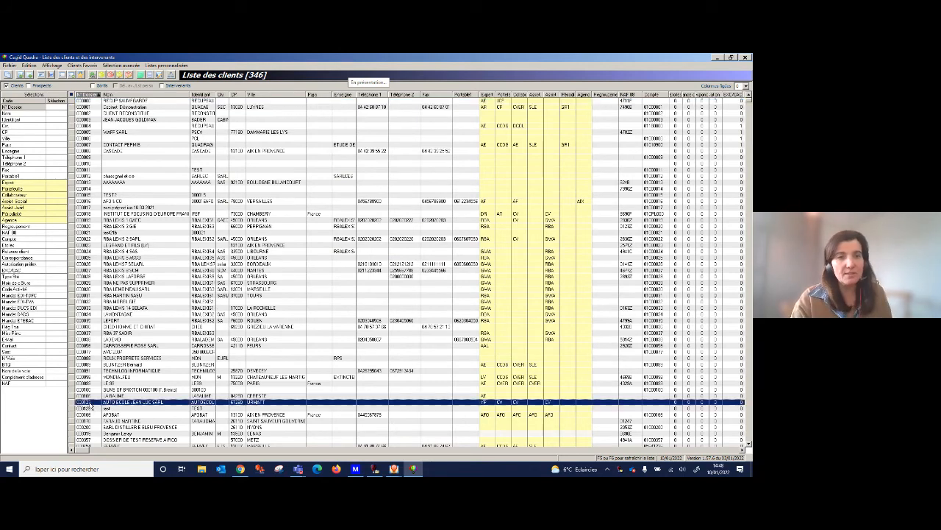
right_click(89, 405)
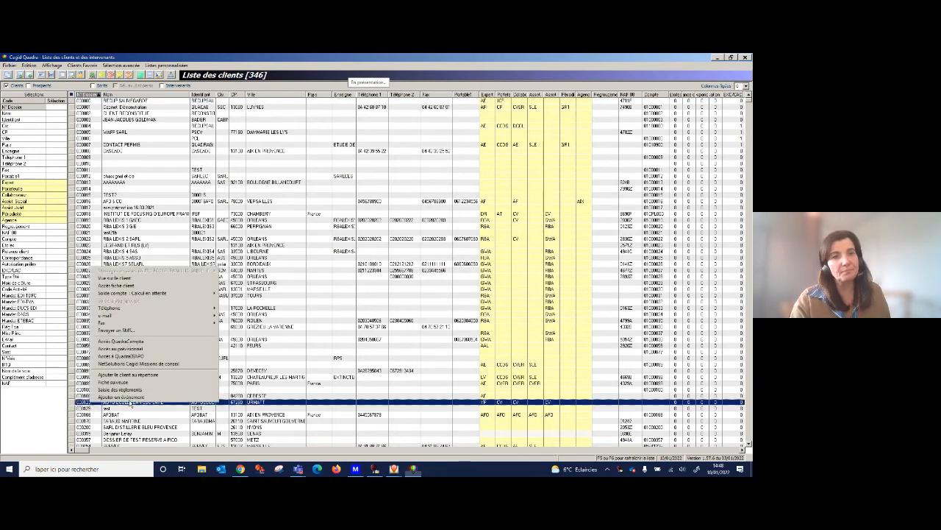
left_click(133, 286)
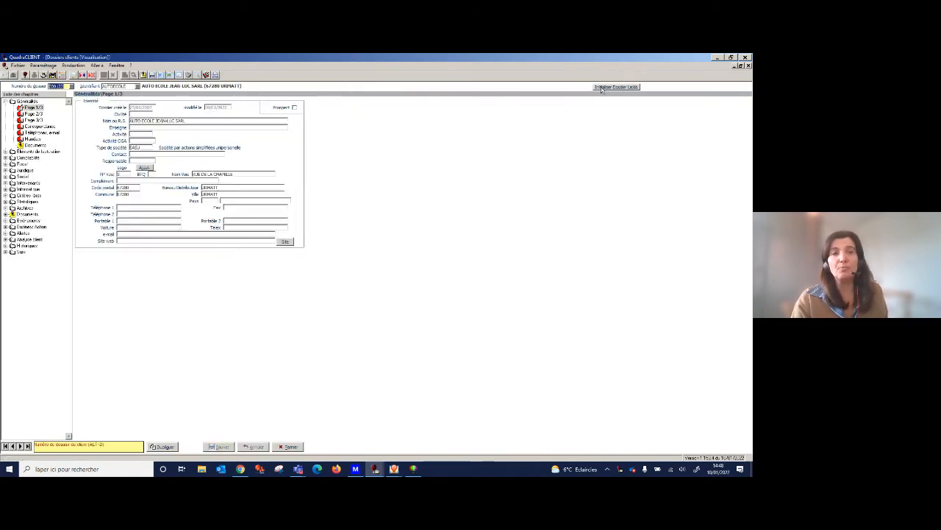
Go to dossier 31 and advance through the client records to RBA LEXIS 14 SELAFA for its Lexis PolyActe access.
type("0")
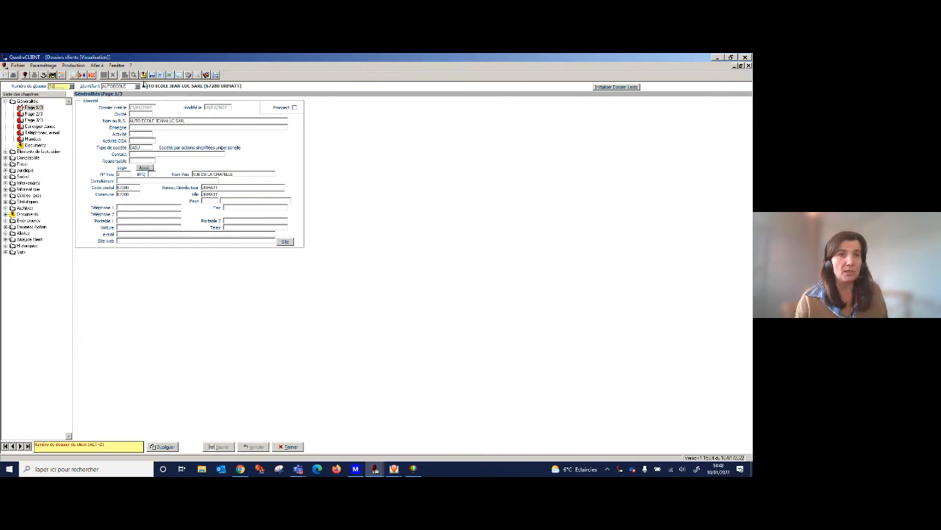
key("Tab")
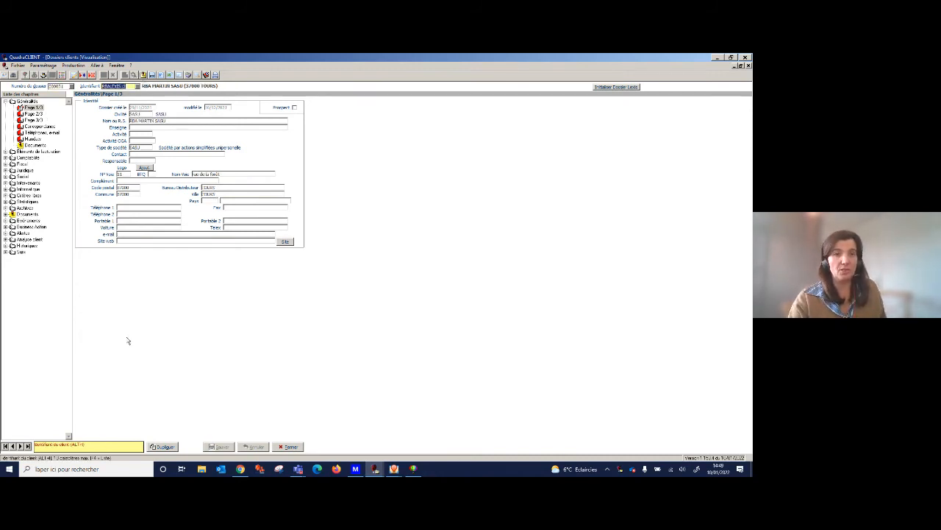
left_click(20, 446)
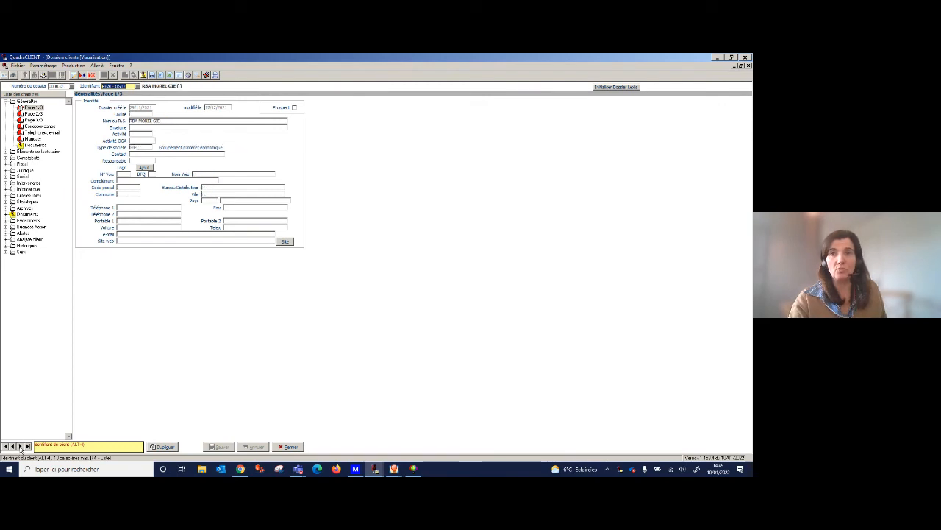
left_click(21, 446)
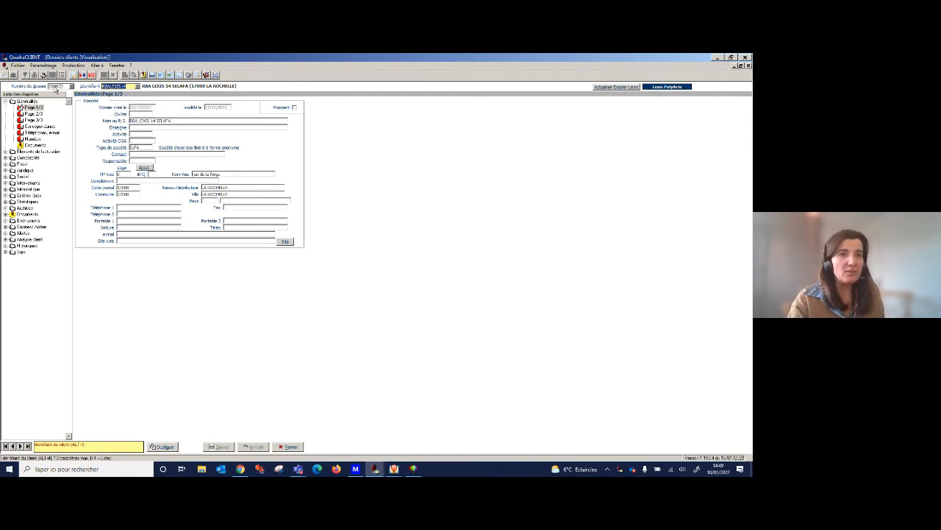
left_click(676, 92)
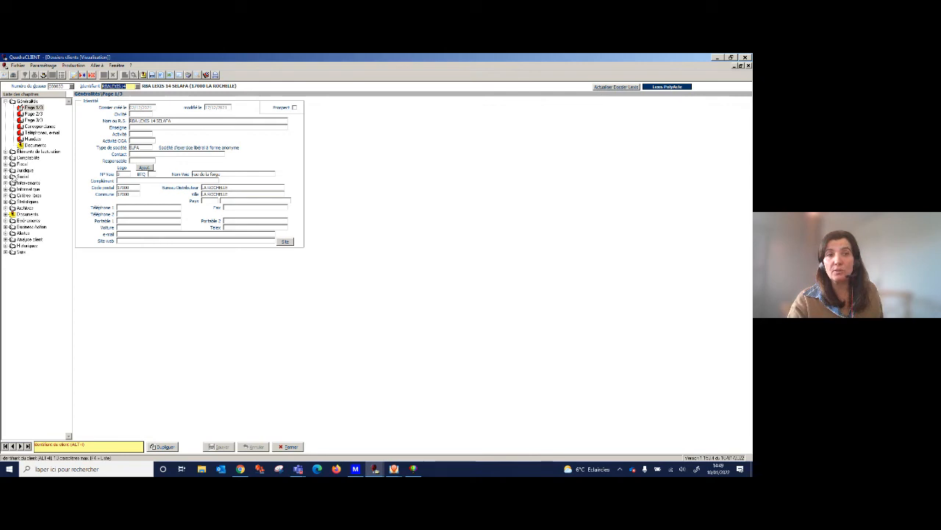
Show the Fiscal chapter of the RBA LEXIS 14 SELAFA client record and expand the Juridique chapter.
left_click(5, 164)
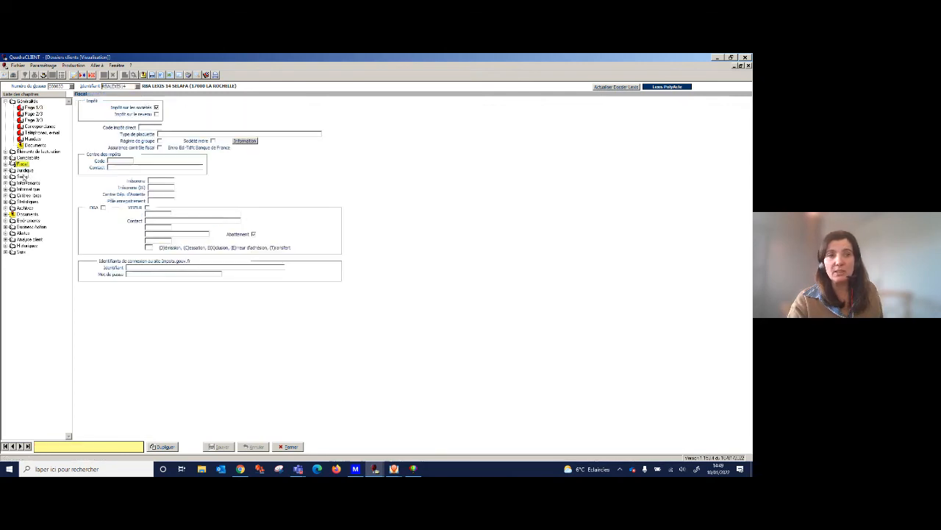
left_click(5, 170)
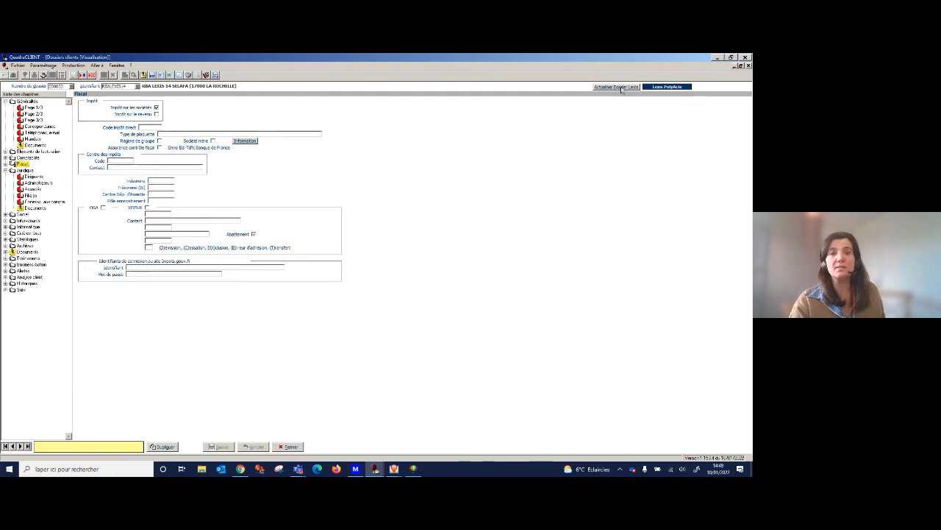
Go to the client record of AUTO ECOLE JEAN-LUC SARL and initialise its Lexis dossier.
left_click(65, 86)
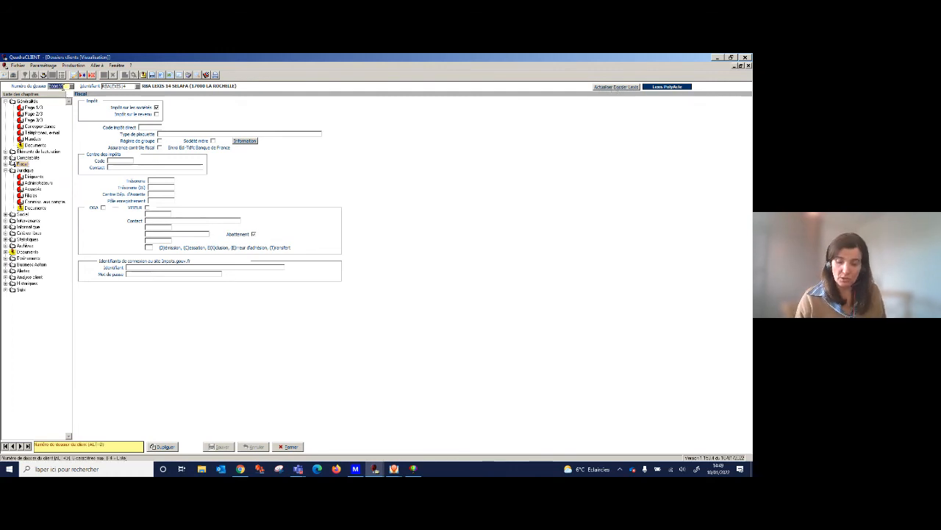
type("123")
key("Tab")
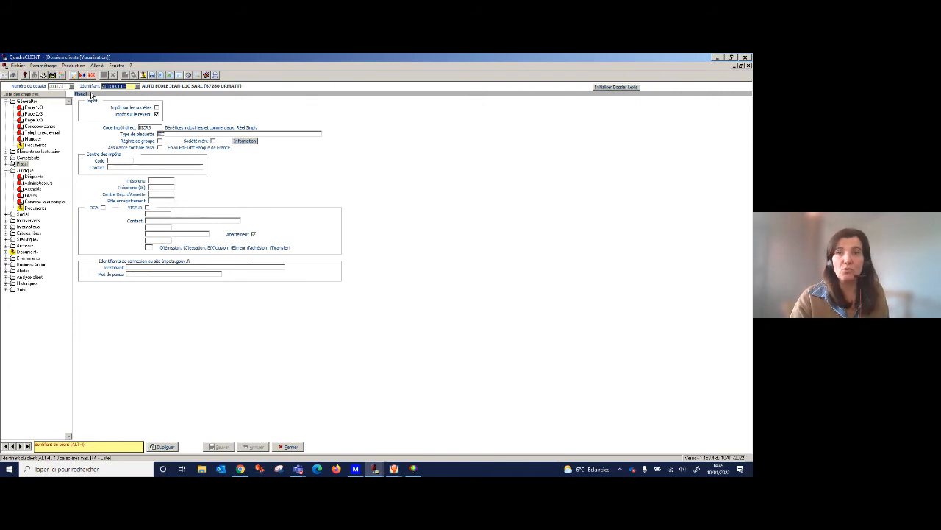
left_click(622, 88)
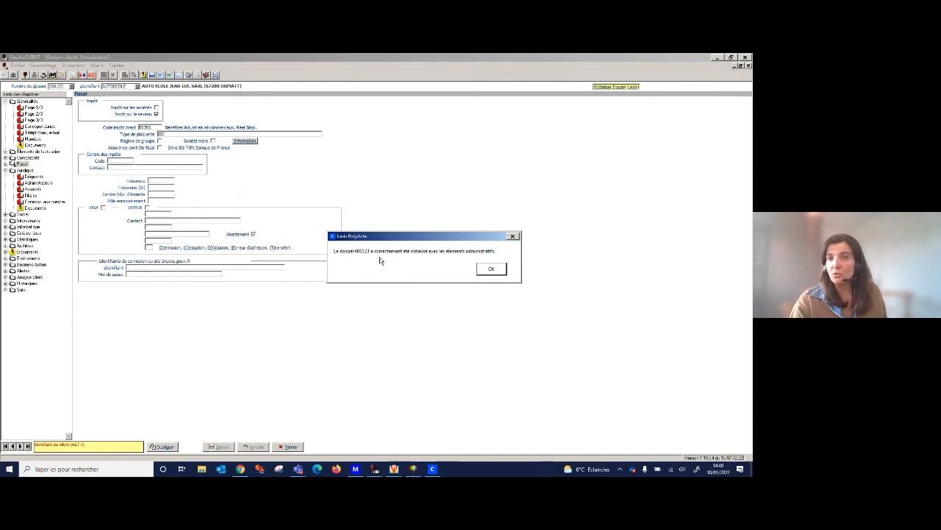
left_click(498, 269)
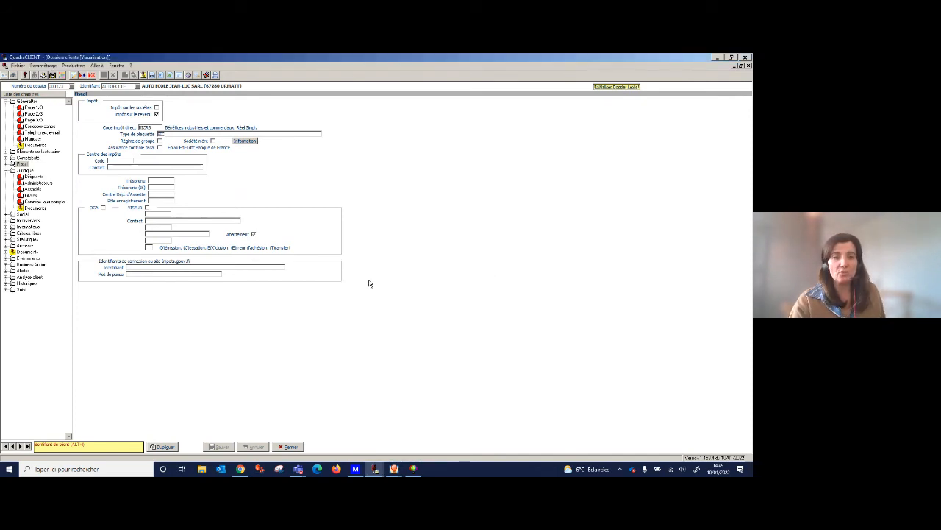
Switch to Lexis PolyActe in Chrome, reload the dossier list and open the AUTO ECOLE JEAN-LUC SARL dossier.
left_click(241, 469)
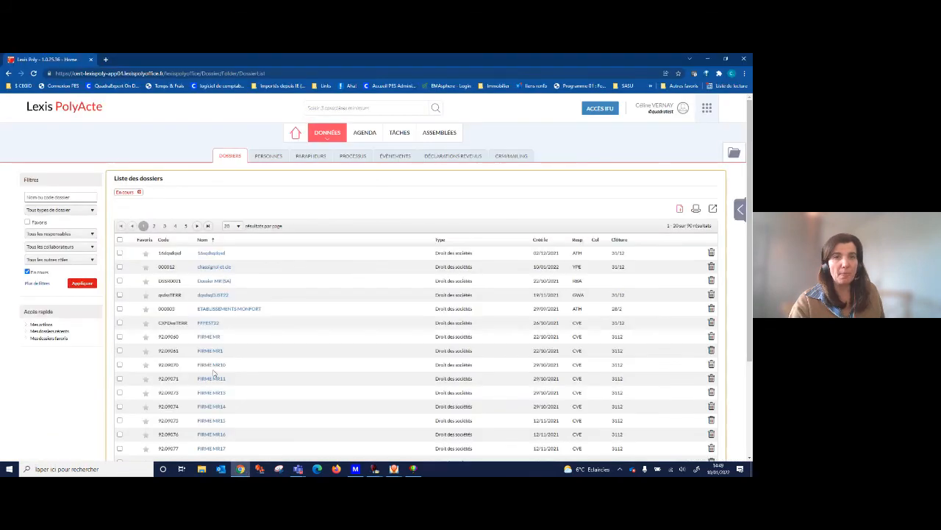
left_click(34, 72)
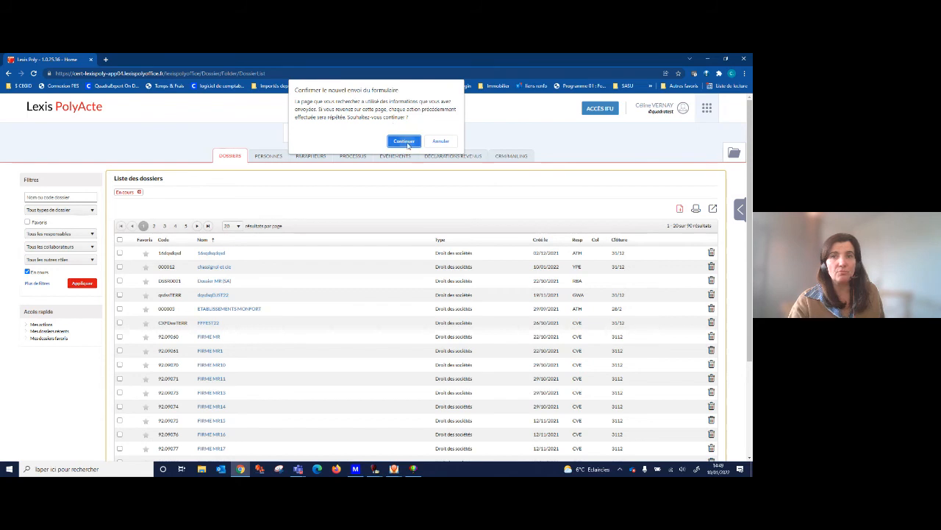
left_click(405, 141)
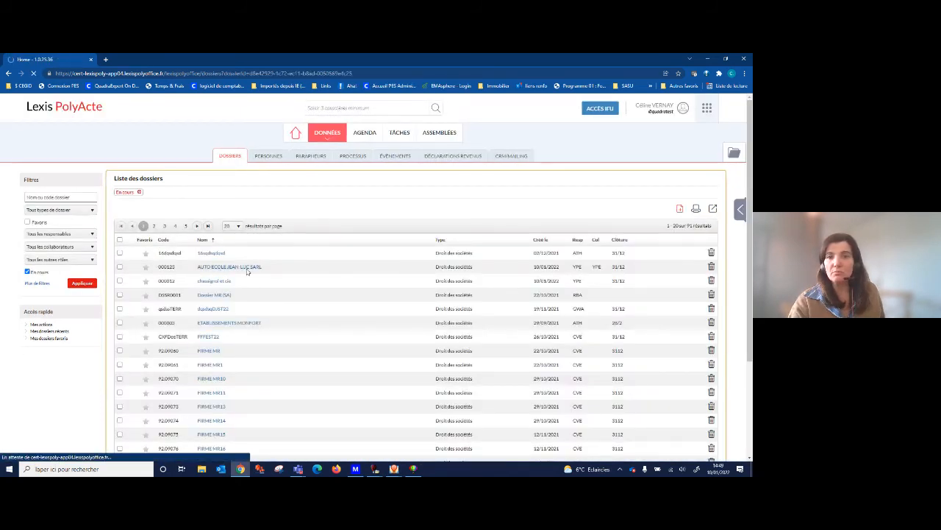
left_click(248, 269)
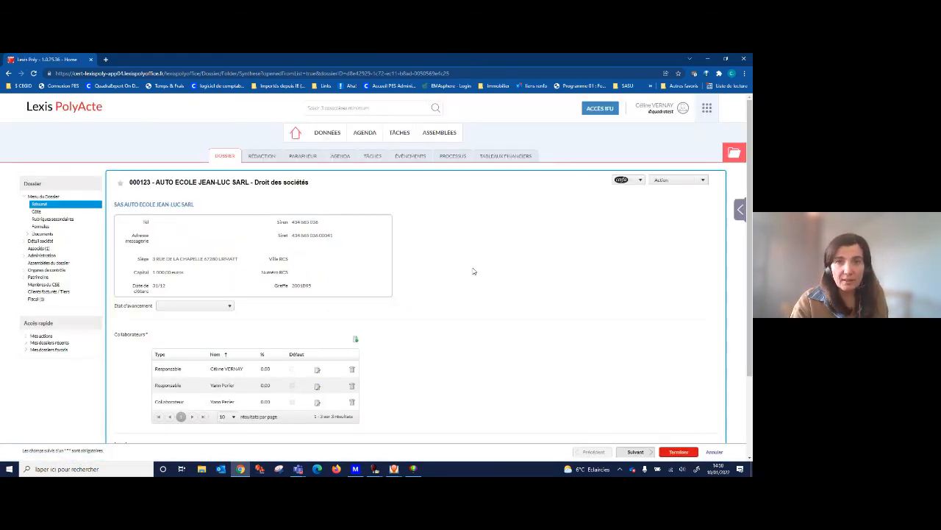
Review the dossier's summary page in Lexis PolyActe and display its list of associates.
scroll(473, 272, "down", 3)
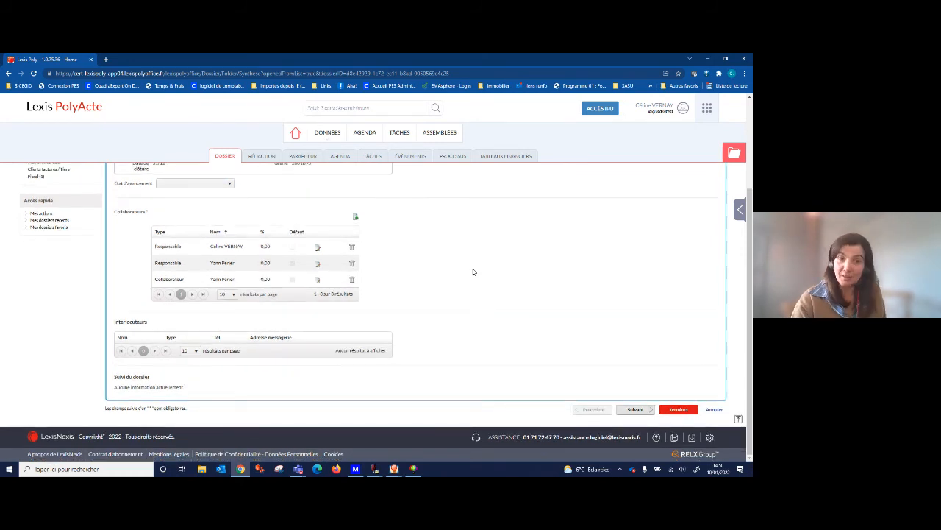
scroll(473, 271, "up", 3)
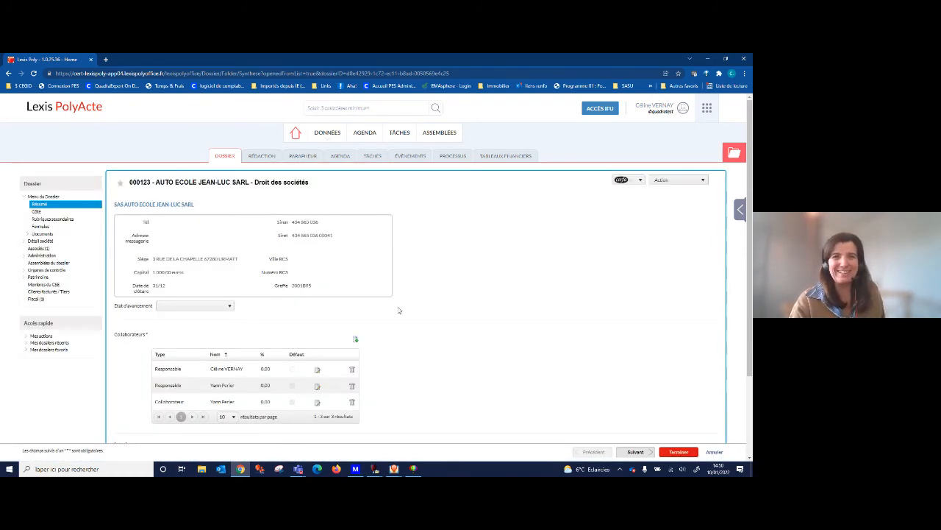
left_click(37, 248)
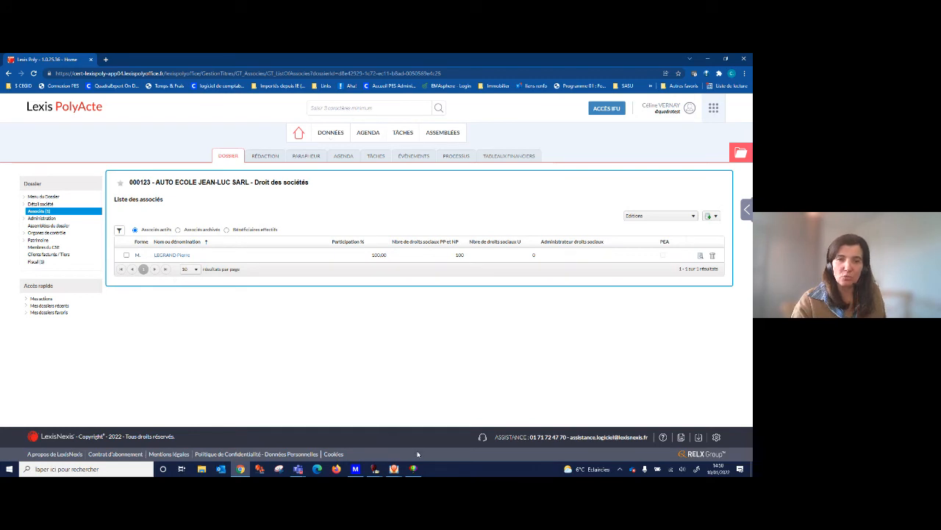
Switch to QuadraCLIENT to view the Associés page of AUTO ECOLE JEAN-LUC SARL, and return to Lexis PolyActe to compare the associates.
mouse_move(395, 470)
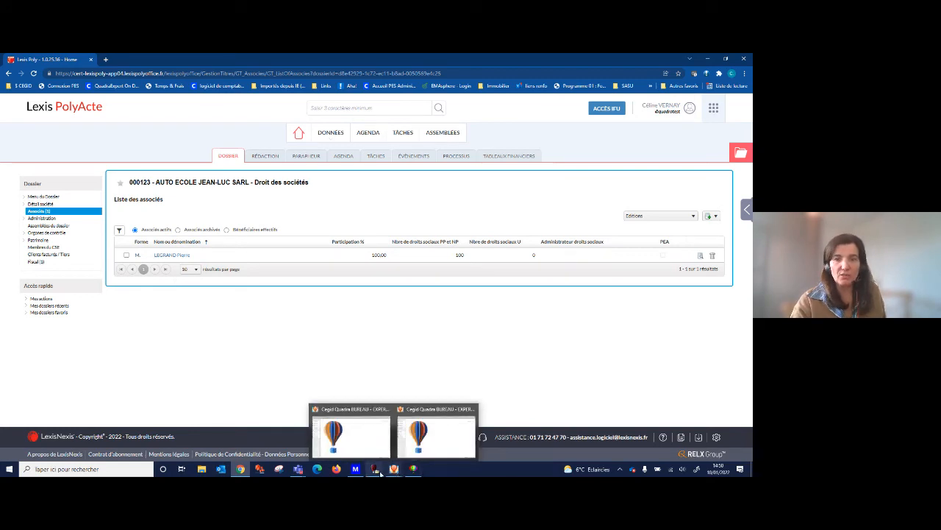
left_click(417, 437)
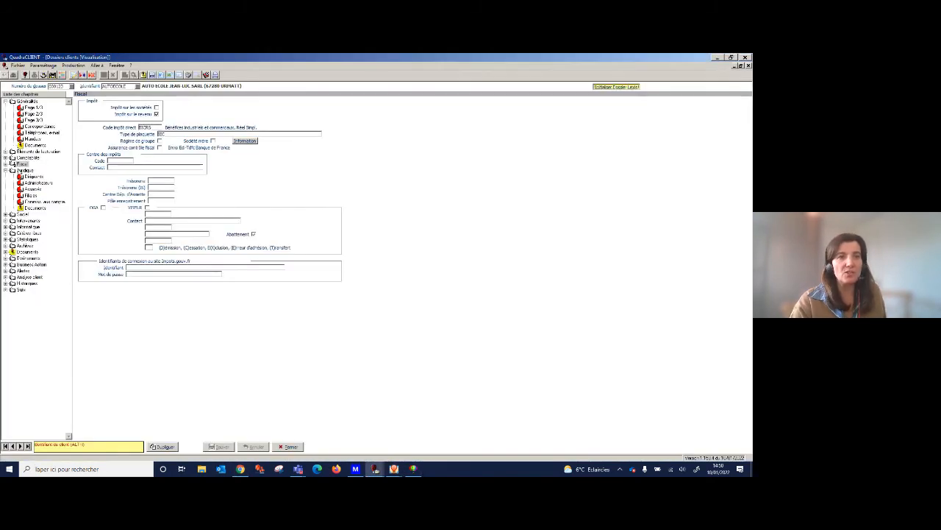
left_click(35, 189)
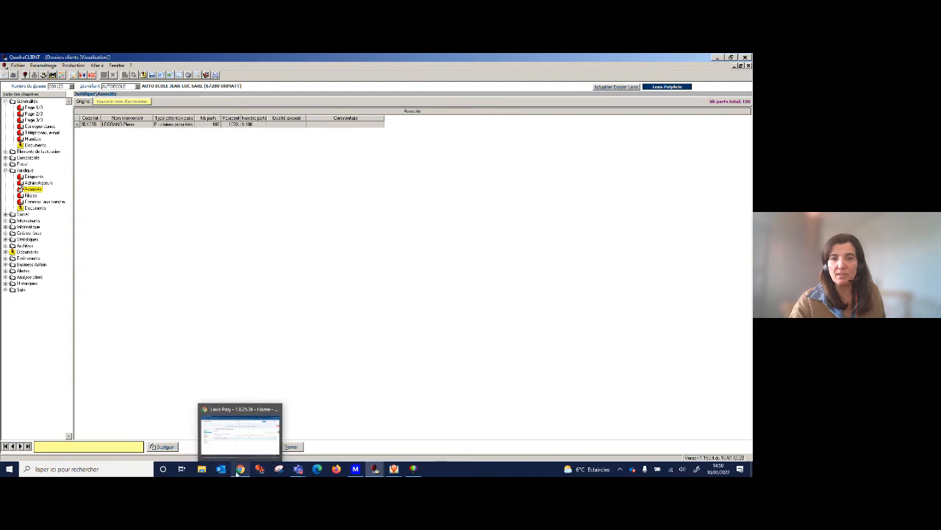
left_click(244, 441)
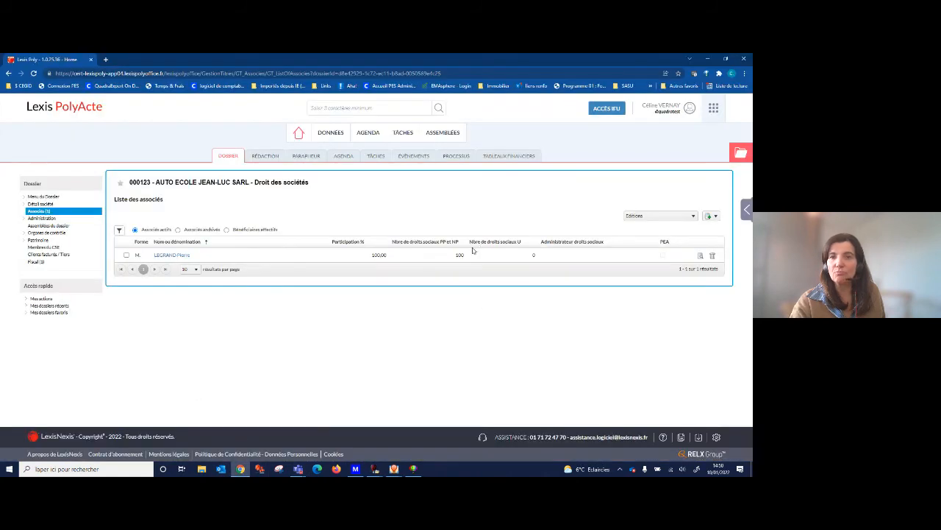